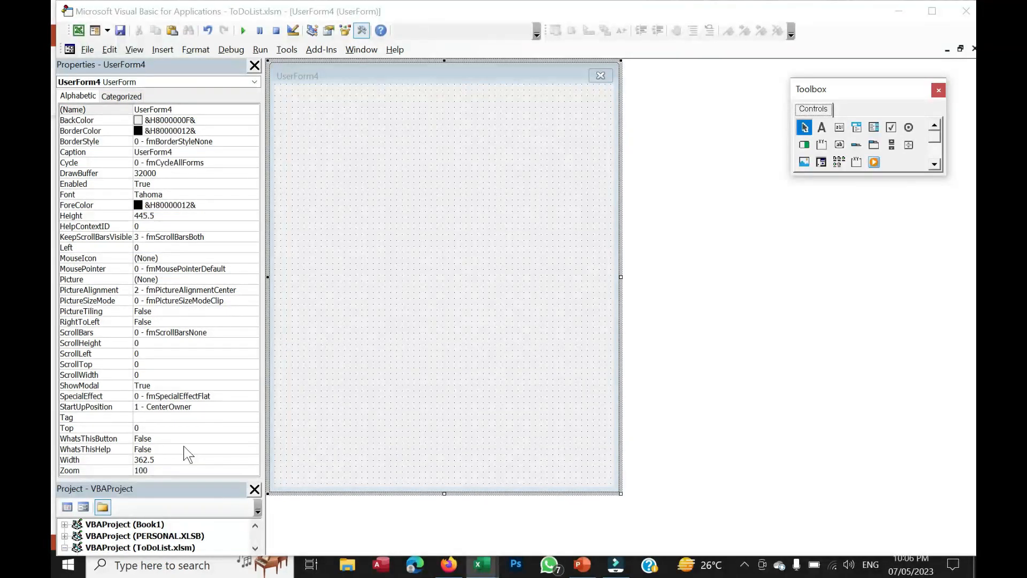
- Draw a text box about 24 high in the upper part of UserForm4
{"action": "left_click", "coordinate": [840, 129]}
{"action": "left_click_drag", "start_coordinate": [370, 160], "coordinate": [577, 183]}
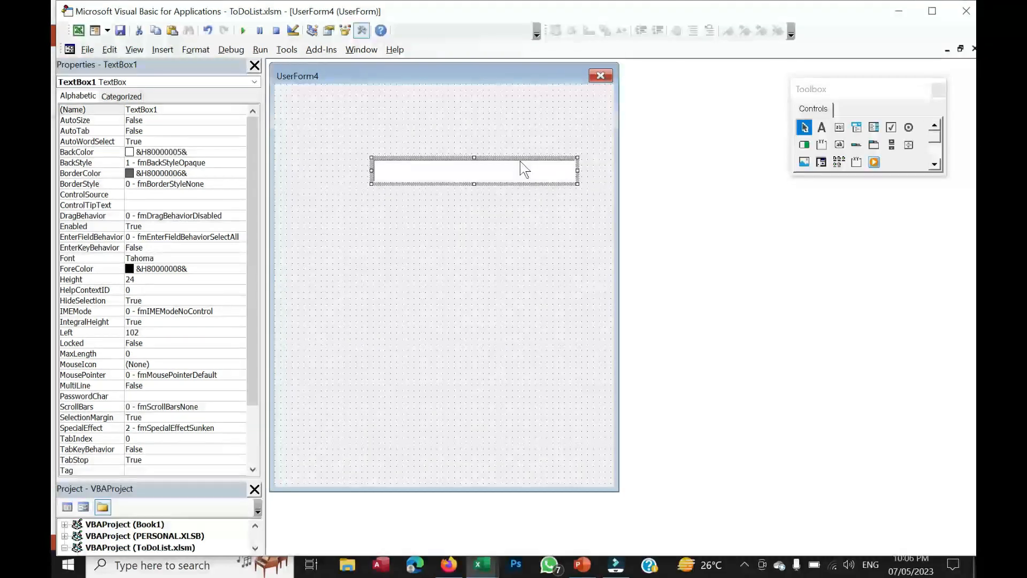
- Switch to PowerPoint and group all five grey rounded rectangles on the slide
{"action": "left_click", "coordinate": [582, 571]}
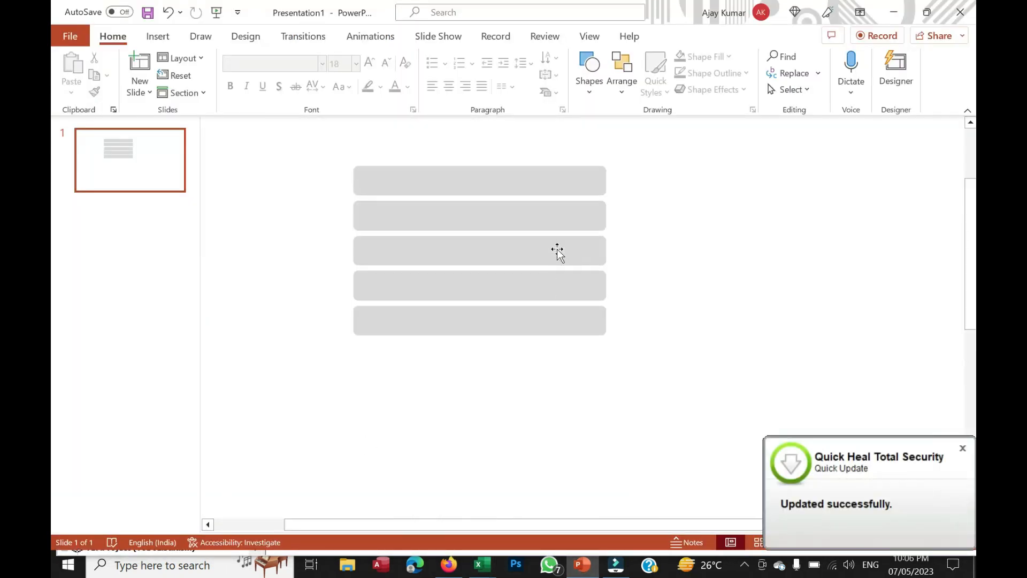
{"action": "left_click", "coordinate": [475, 183]}
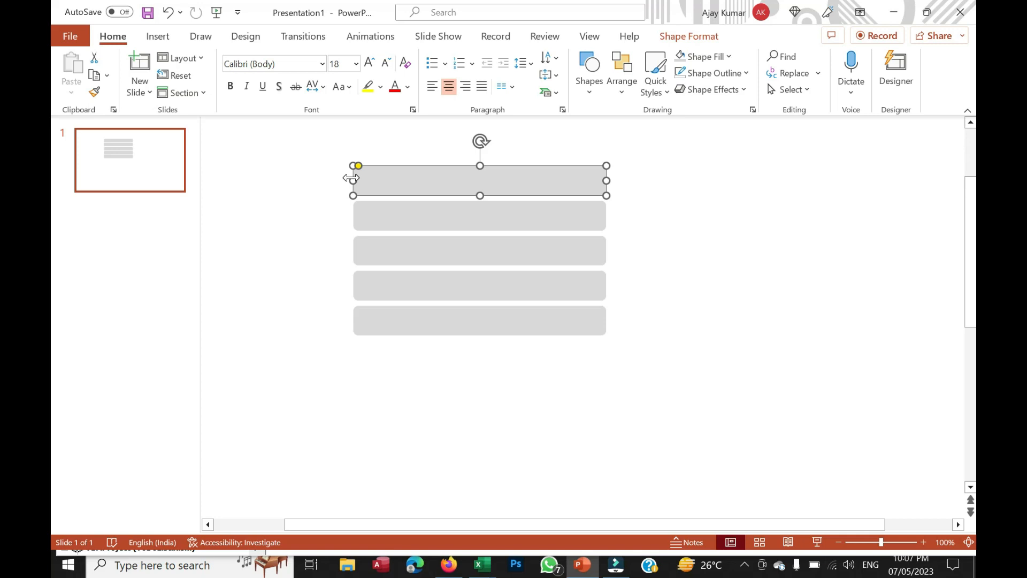
{"action": "left_click", "coordinate": [589, 214]}
{"action": "left_click", "coordinate": [573, 248]}
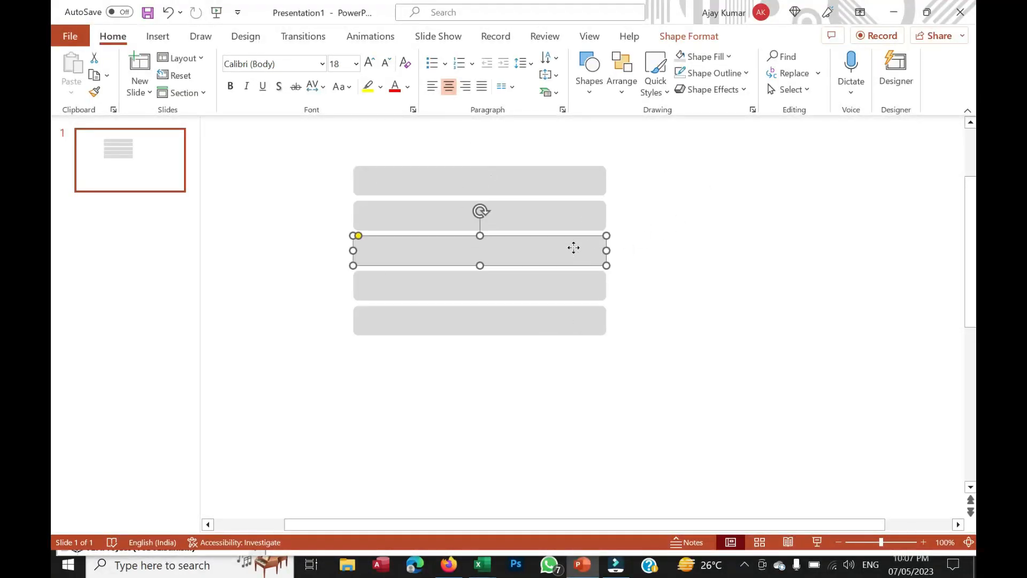
{"action": "left_click", "coordinate": [566, 291]}
{"action": "left_click", "coordinate": [566, 321]}
{"action": "left_click", "coordinate": [689, 304]}
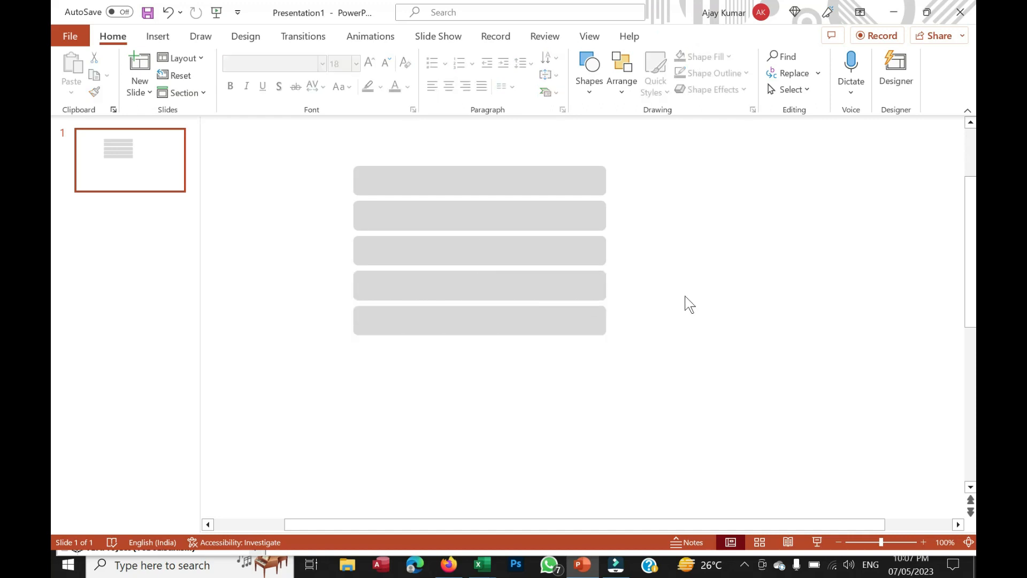
{"action": "left_click", "coordinate": [584, 293]}
{"action": "key", "text": "ctrl+a"}
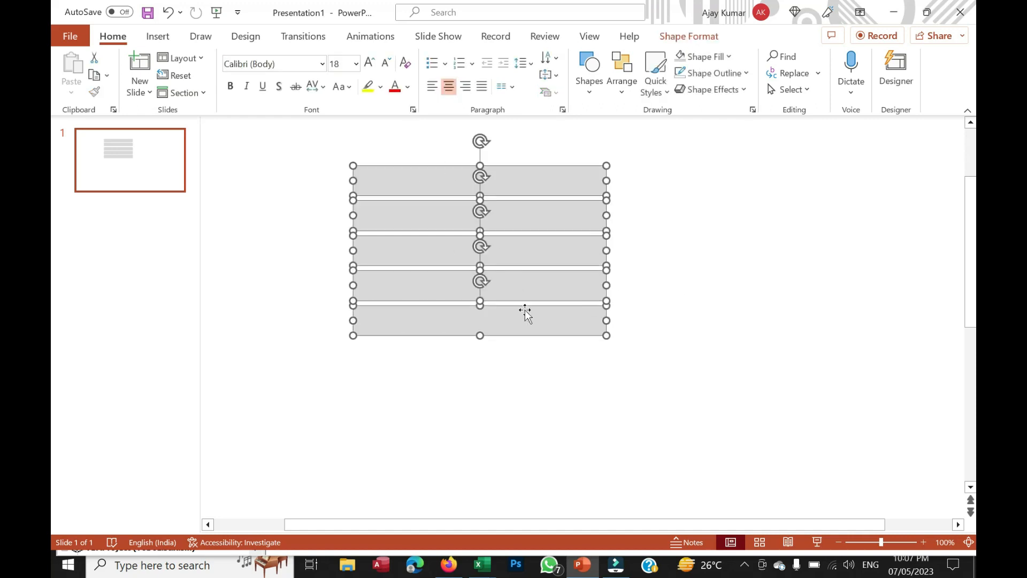
{"action": "key", "text": "ctrl+g"}
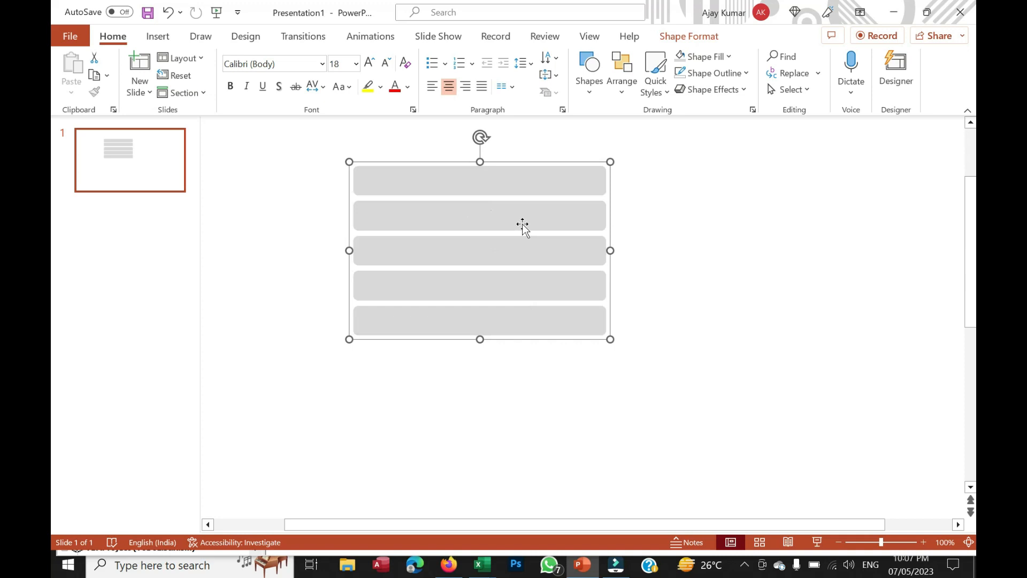
- Save the grouped shapes as a JPEG picture named Textbox in the Pictures folder, replacing the existing file
{"action": "right_click", "coordinate": [523, 225]}
{"action": "left_click", "coordinate": [604, 449]}
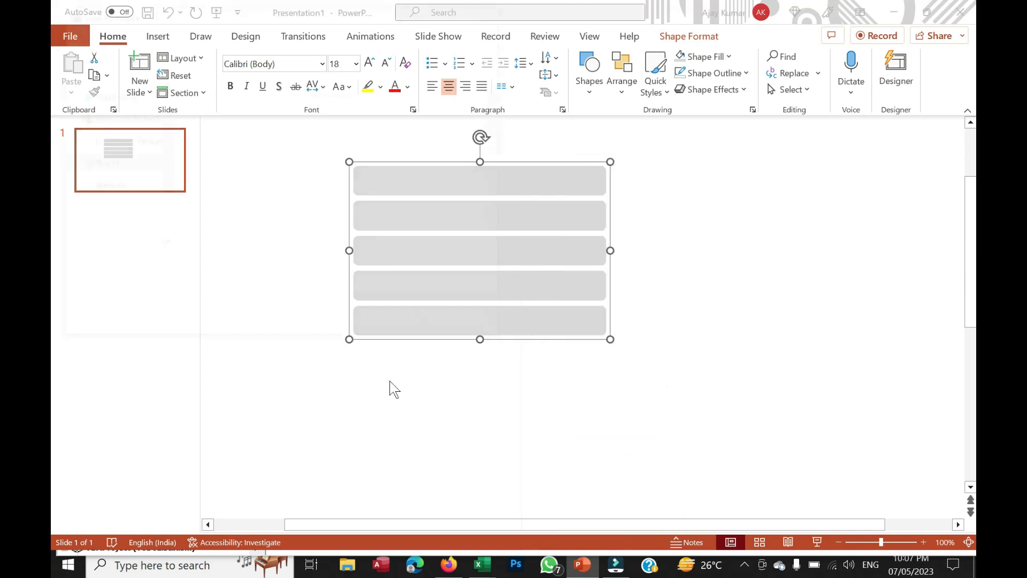
{"action": "left_click", "coordinate": [243, 285]}
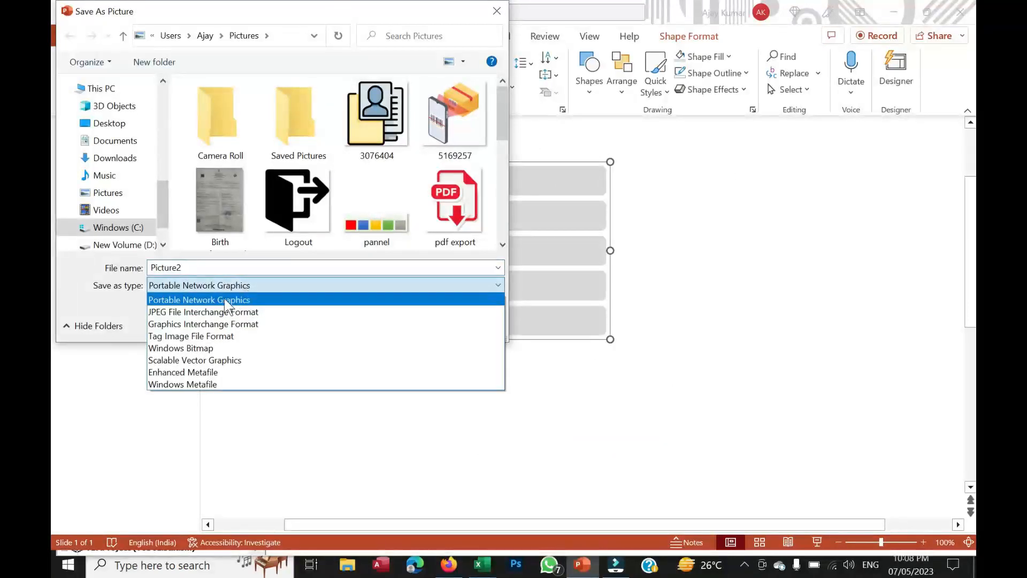
{"action": "left_click", "coordinate": [231, 312]}
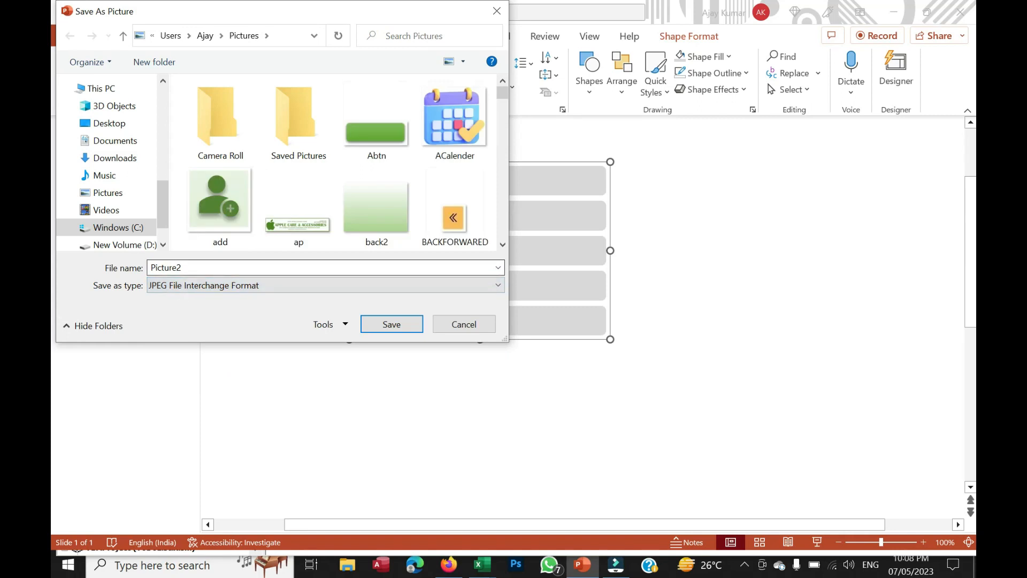
{"action": "left_click", "coordinate": [224, 267]}
{"action": "type", "text": "Textbox"}
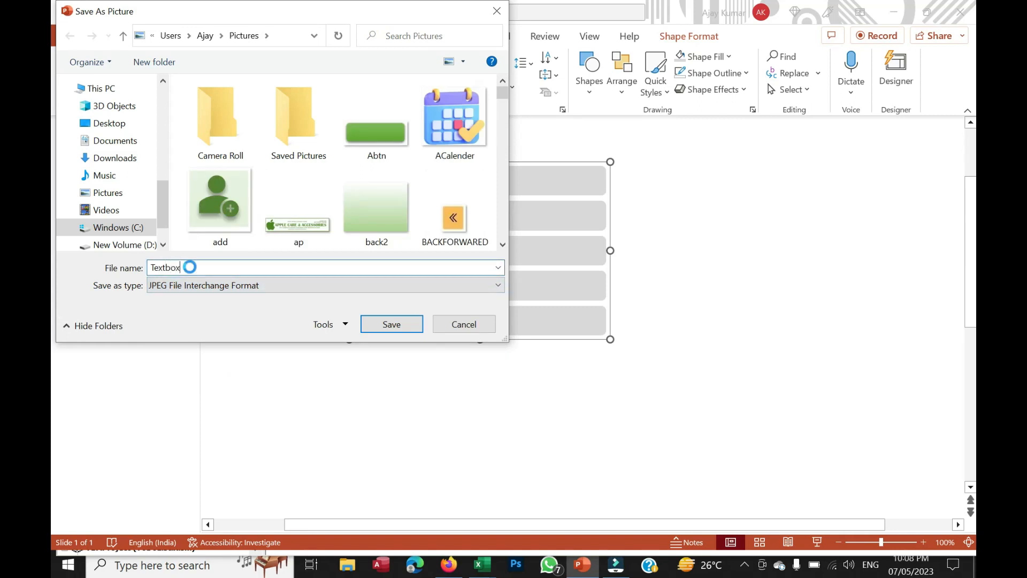
{"action": "key", "text": "Return"}
{"action": "key", "text": "Left"}
{"action": "key", "text": "Return"}
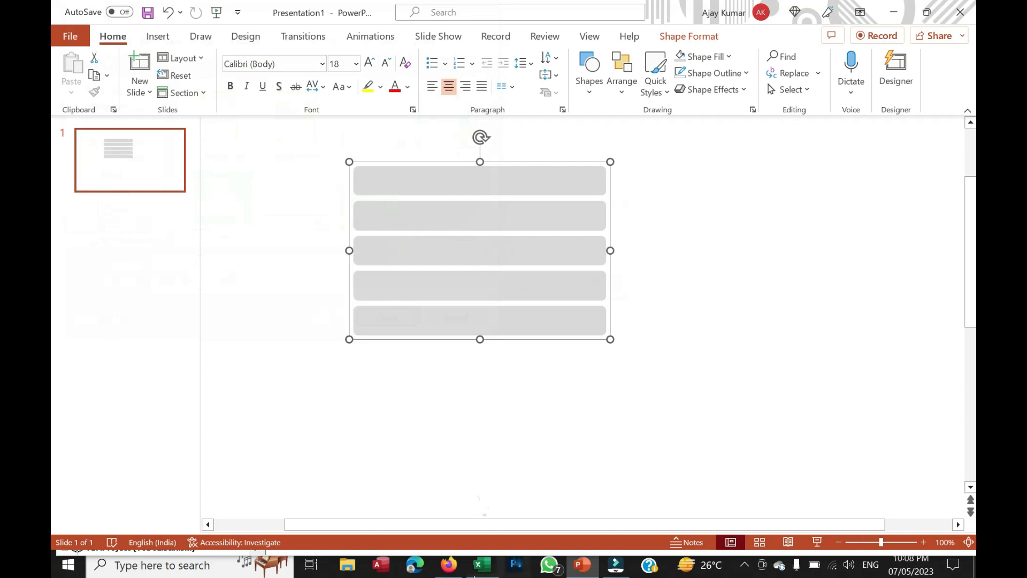
- Switch back to the Visual Basic editor and delete the text box from UserForm4
{"action": "left_click", "coordinate": [484, 568]}
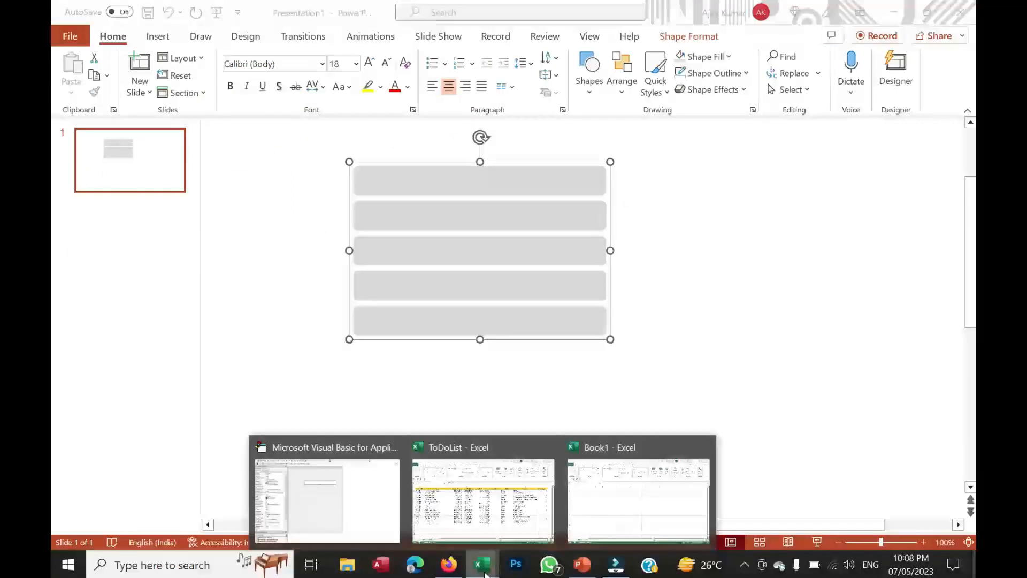
{"action": "left_click", "coordinate": [328, 491]}
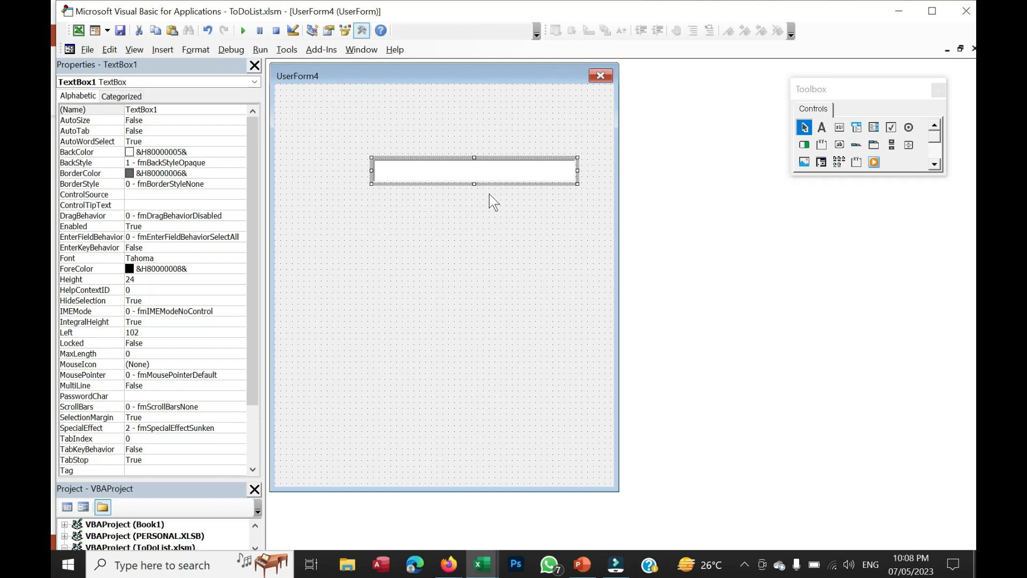
{"action": "key", "text": "Delete"}
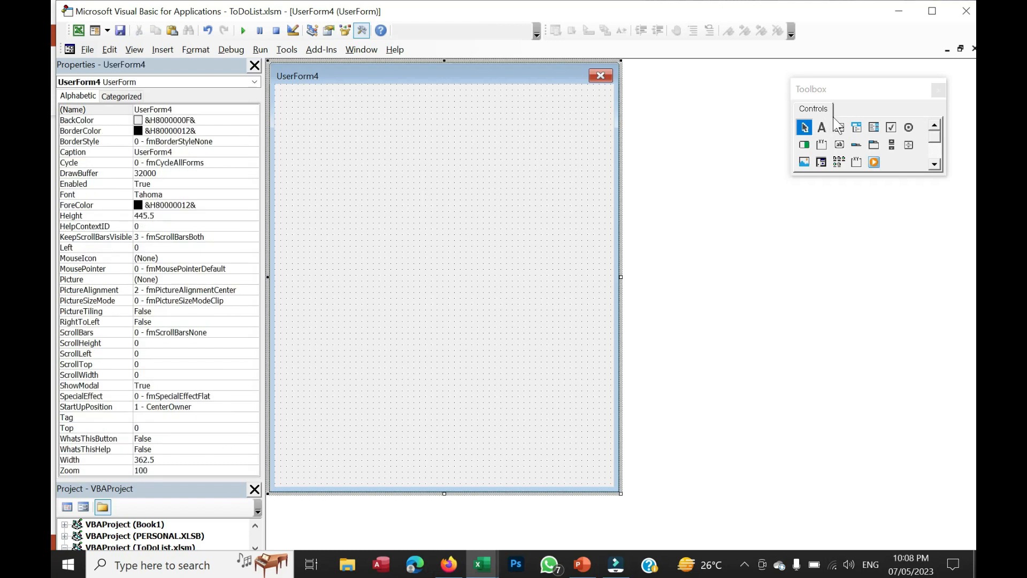
- Draw an image control about 258 wide and 168 high on the form and load the Textbox picture into it
{"action": "left_click", "coordinate": [804, 162]}
{"action": "left_click_drag", "start_coordinate": [351, 131], "coordinate": [599, 293]}
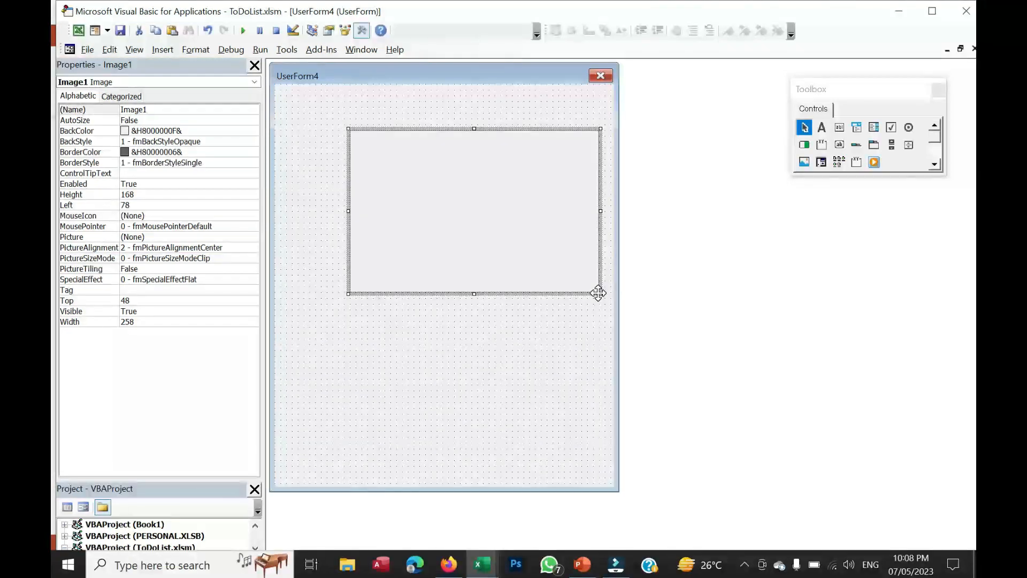
{"action": "left_click", "coordinate": [253, 236]}
{"action": "left_click", "coordinate": [254, 237]}
{"action": "left_click", "coordinate": [349, 213]}
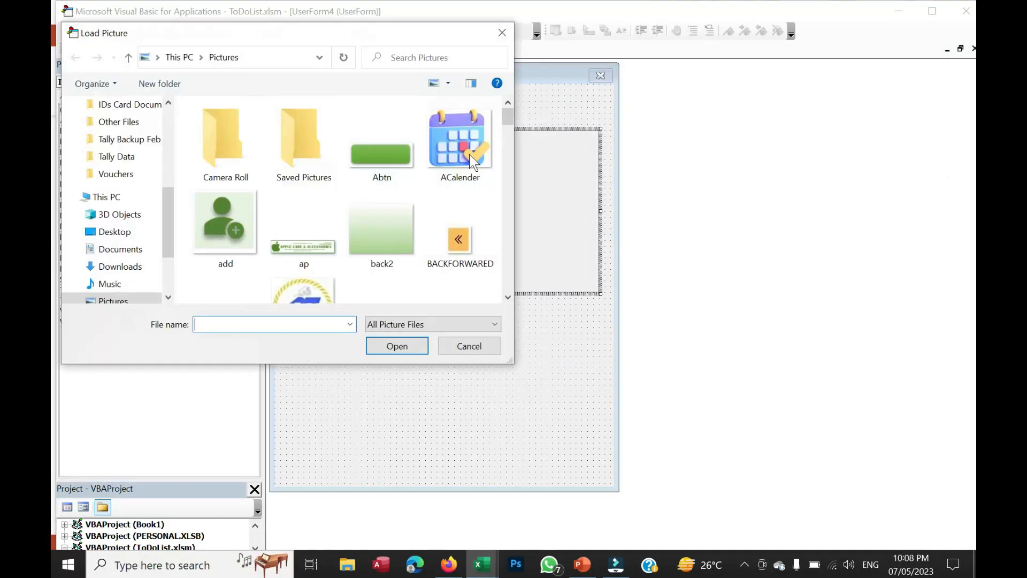
{"action": "key", "text": "t"}
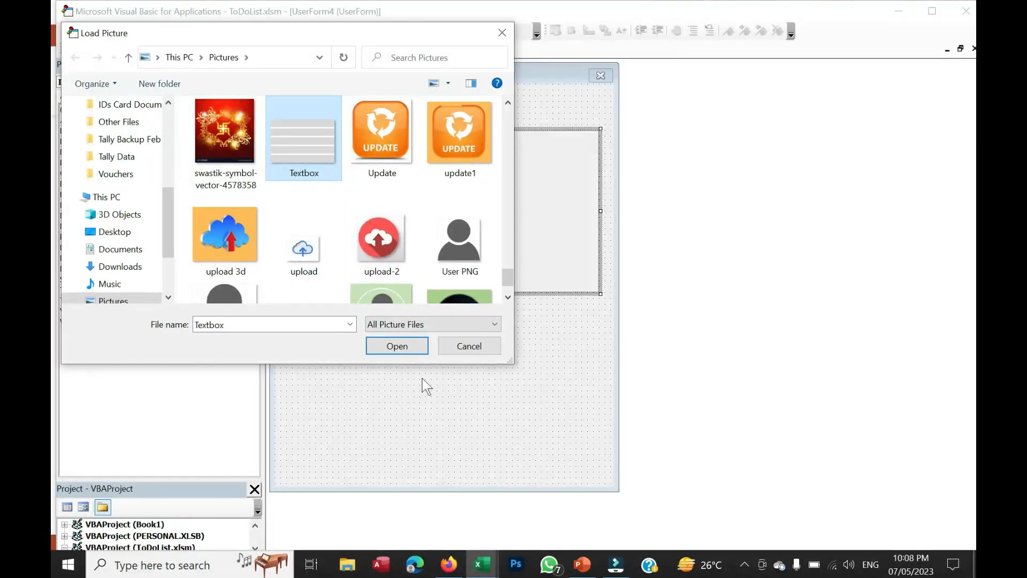
{"action": "left_click", "coordinate": [416, 349]}
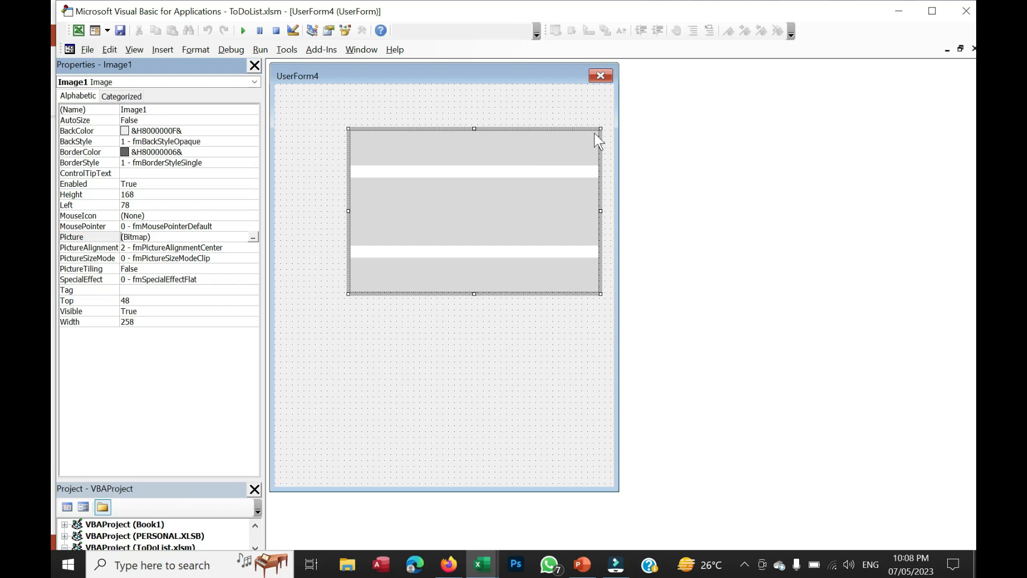
- Set the image control's PictureSizeMode to 1 - fmPictureSizeModeStretch
{"action": "left_click", "coordinate": [95, 261]}
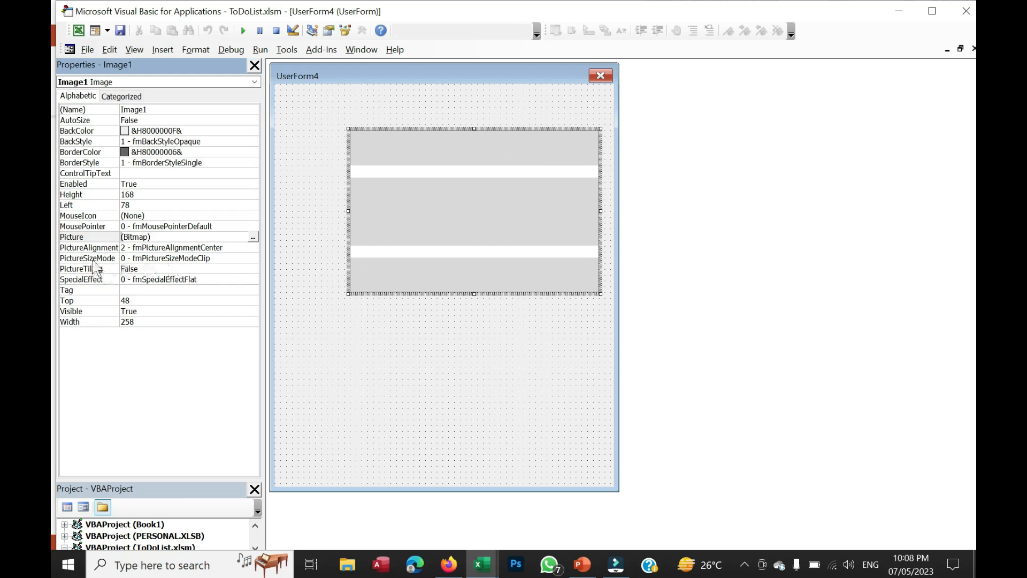
{"action": "left_click", "coordinate": [492, 340]}
{"action": "left_click", "coordinate": [503, 213]}
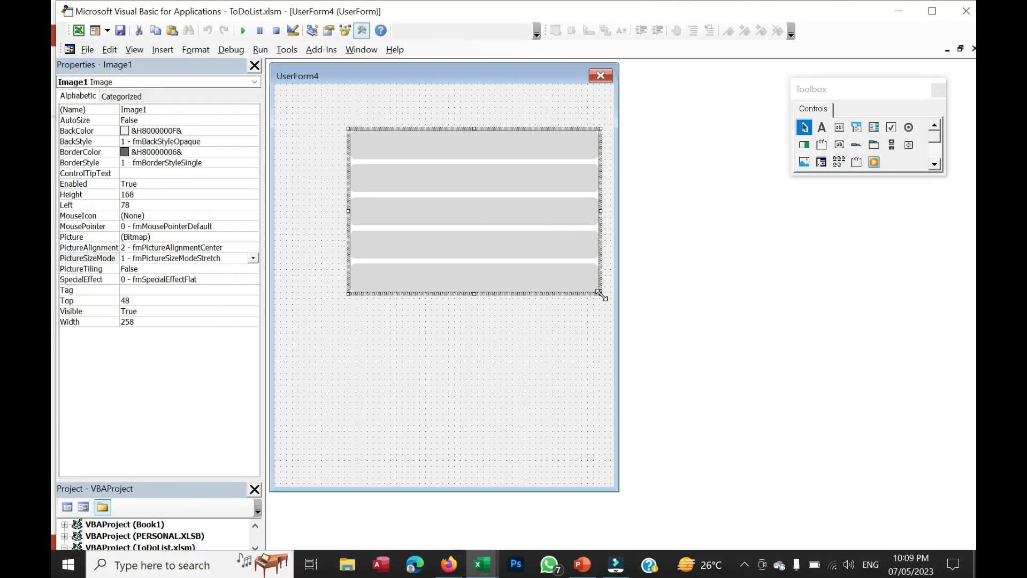
- Shrink the image control to about 210 by 126 and move it to about Left 120, Top 66
{"action": "left_click_drag", "start_coordinate": [600, 294], "coordinate": [557, 256]}
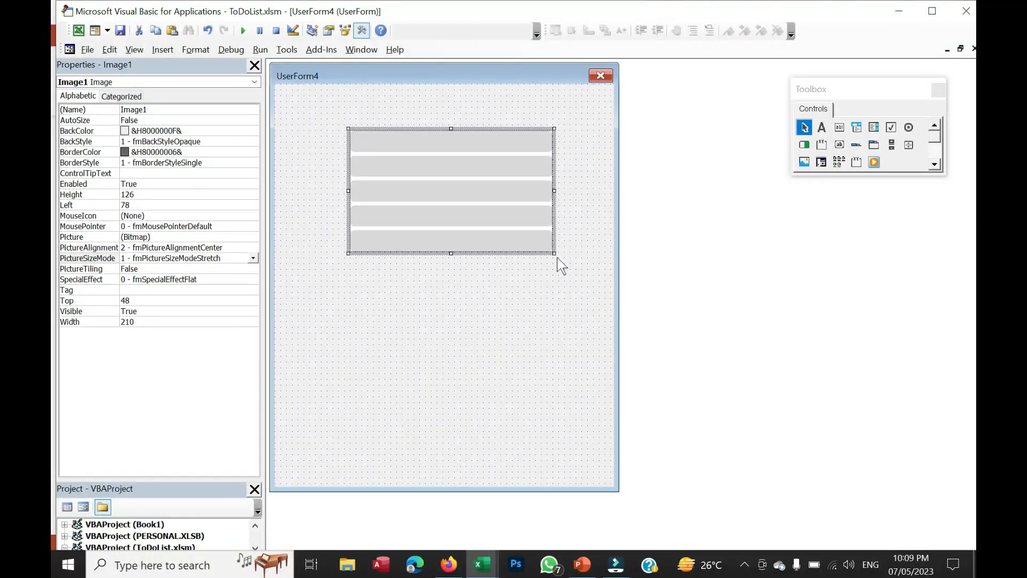
{"action": "left_click_drag", "start_coordinate": [531, 233], "coordinate": [571, 247]}
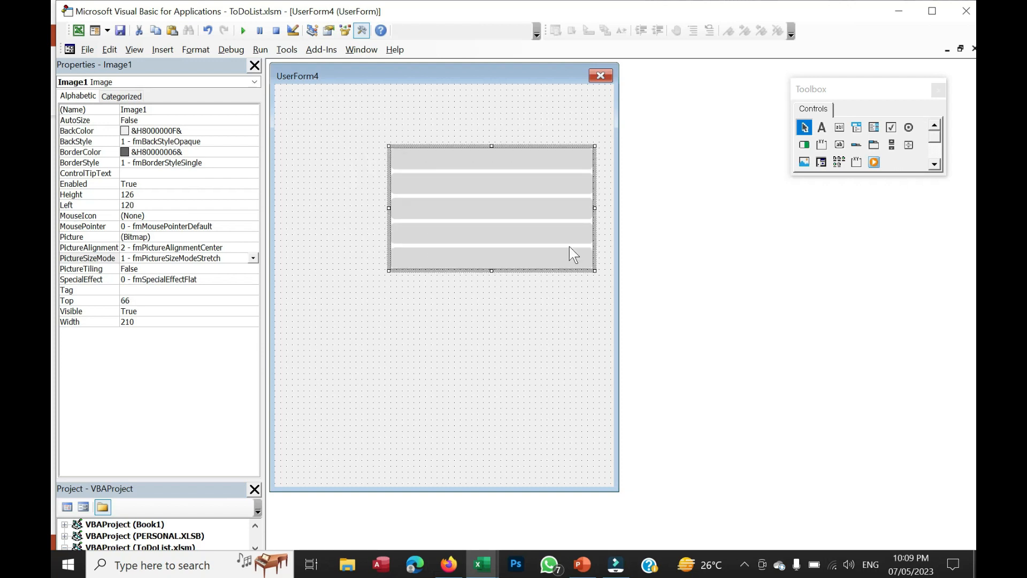
{"action": "left_click", "coordinate": [451, 348]}
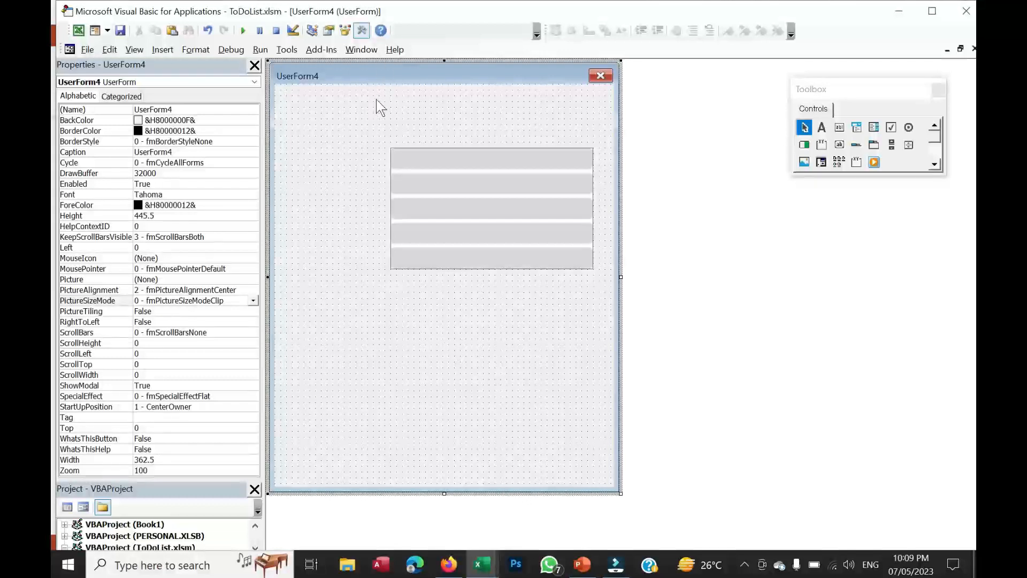
- Remove the image control's border through its BorderStyle, and run the form to preview it before closing the preview
{"action": "left_click", "coordinate": [464, 207]}
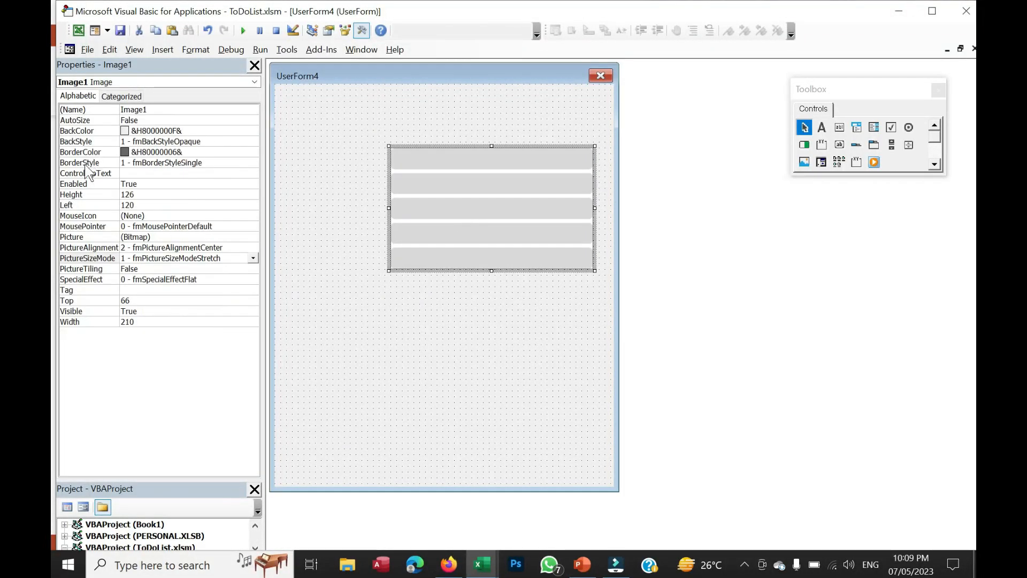
{"action": "left_click", "coordinate": [85, 163]}
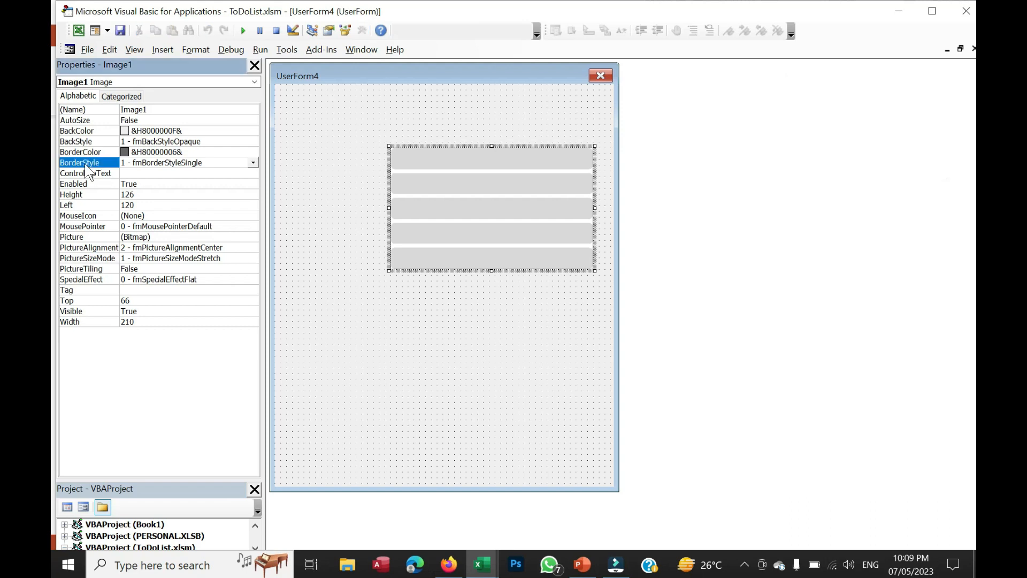
{"action": "left_click", "coordinate": [396, 336]}
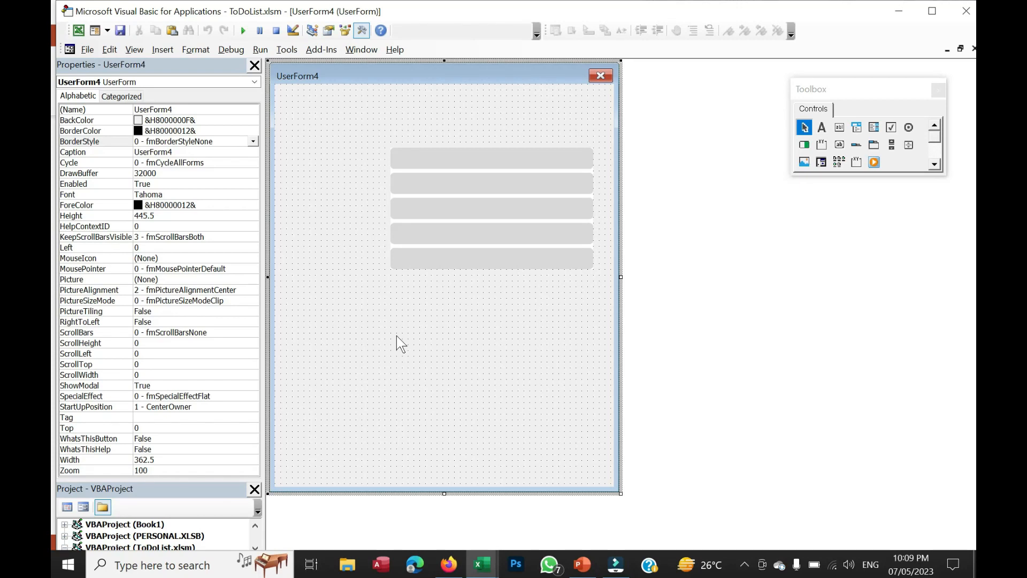
{"action": "left_click", "coordinate": [244, 31]}
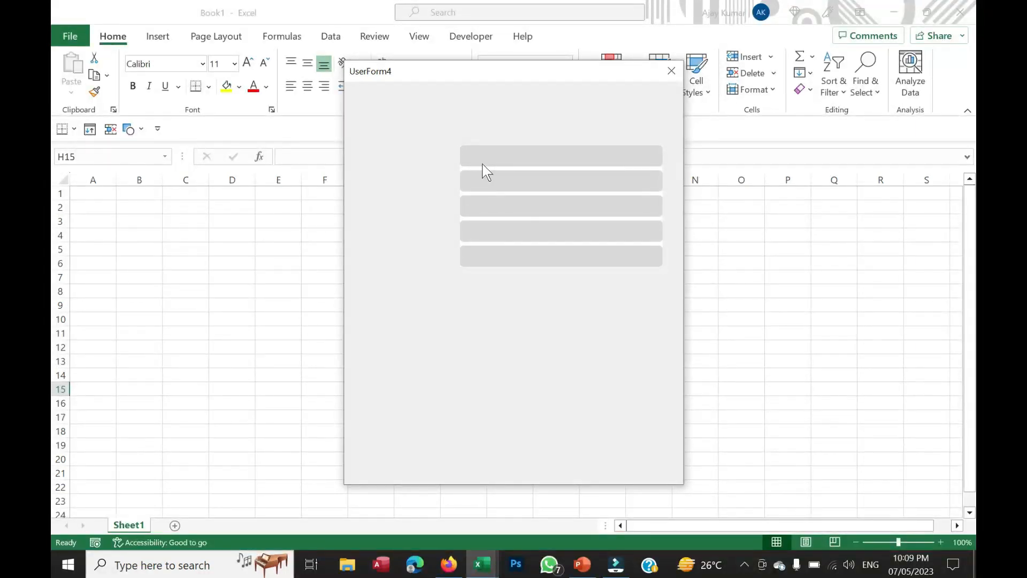
{"action": "left_click", "coordinate": [671, 71]}
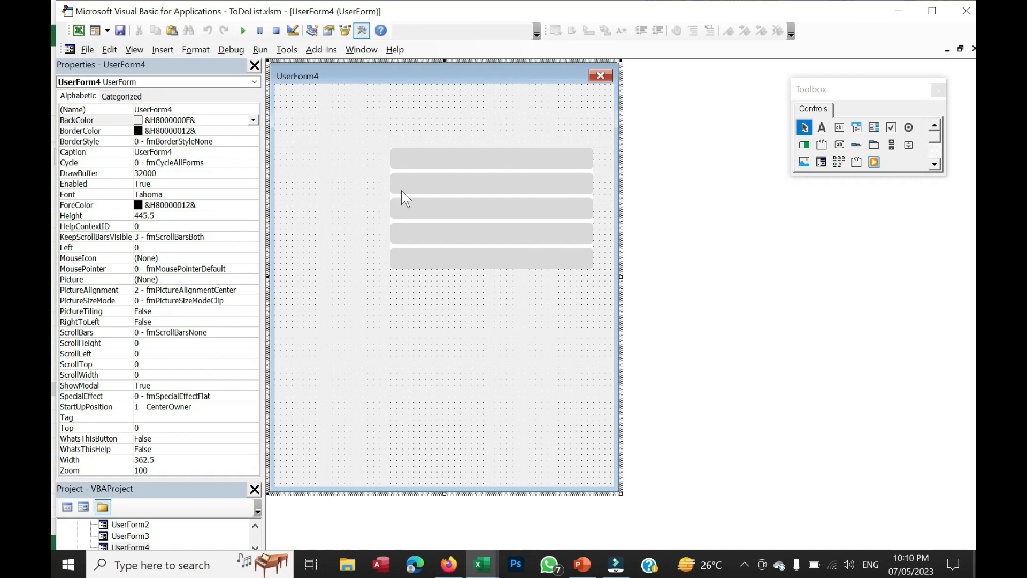
- Place a text box about 18 high over the first grey bar and widen it to the bar's full width
{"action": "left_click", "coordinate": [839, 128]}
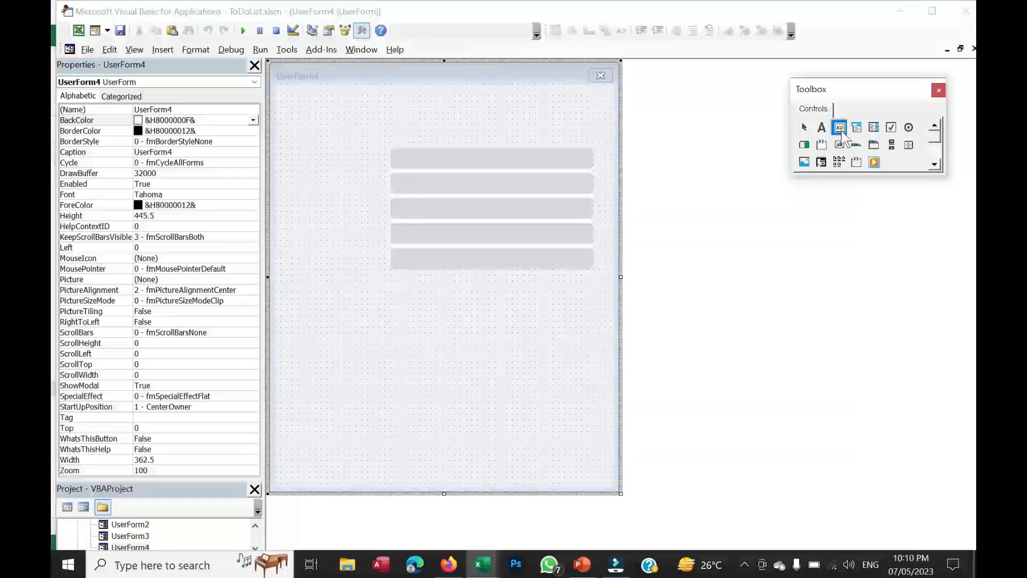
{"action": "left_click", "coordinate": [391, 150]}
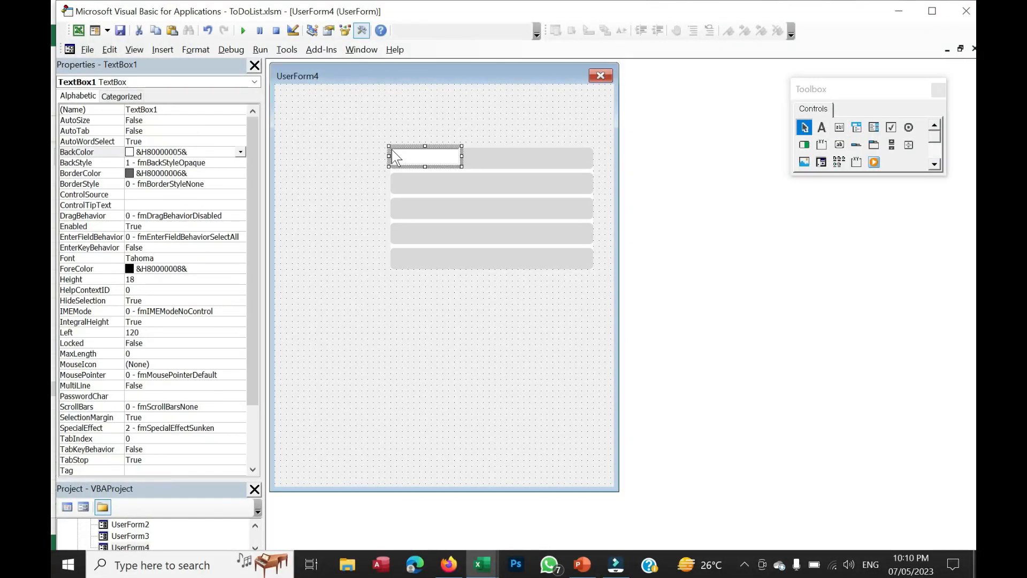
{"action": "left_click_drag", "start_coordinate": [461, 159], "coordinate": [594, 168]}
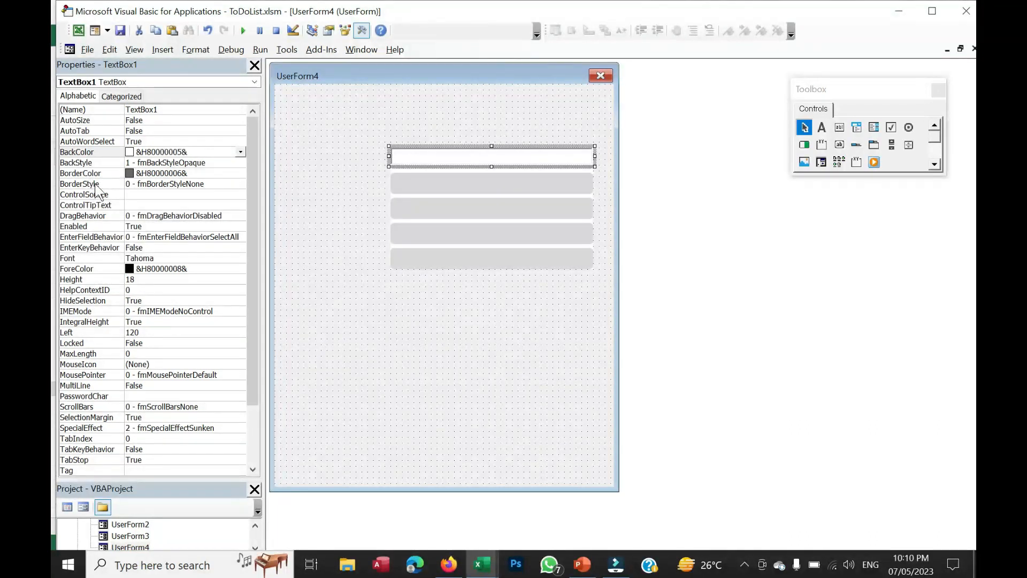
- Set the text box's BorderStyle to 1 - fmBorderStyleSingle and its BackStyle to 0 - fmBackStyleTransparent
{"action": "double_click", "coordinate": [94, 184]}
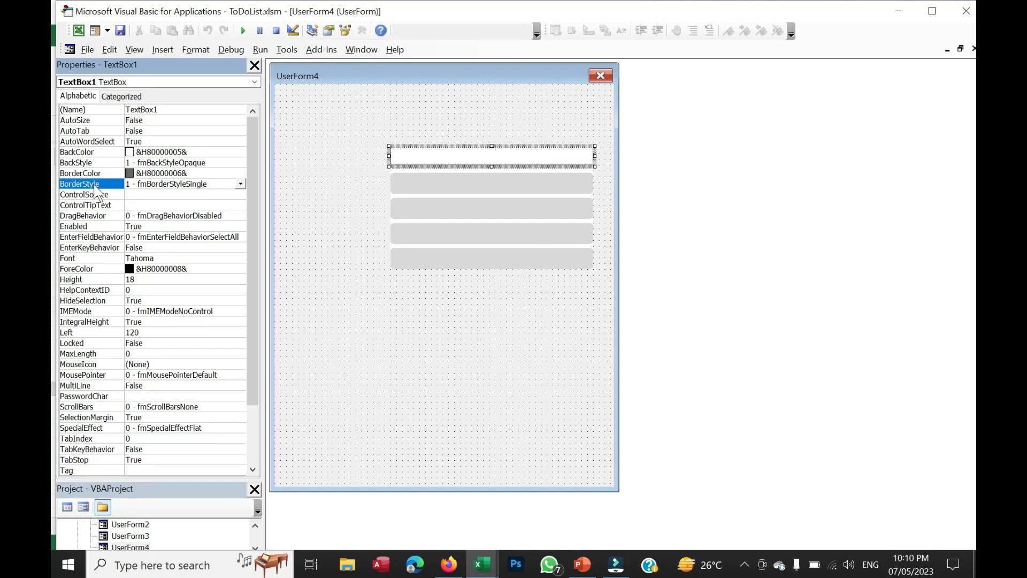
{"action": "double_click", "coordinate": [87, 163]}
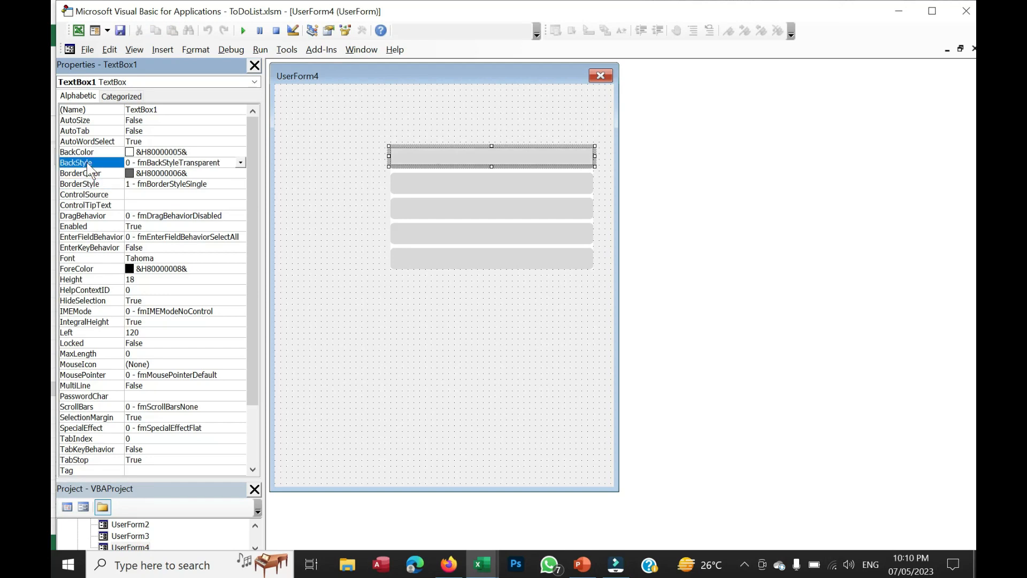
{"action": "left_click", "coordinate": [441, 162]}
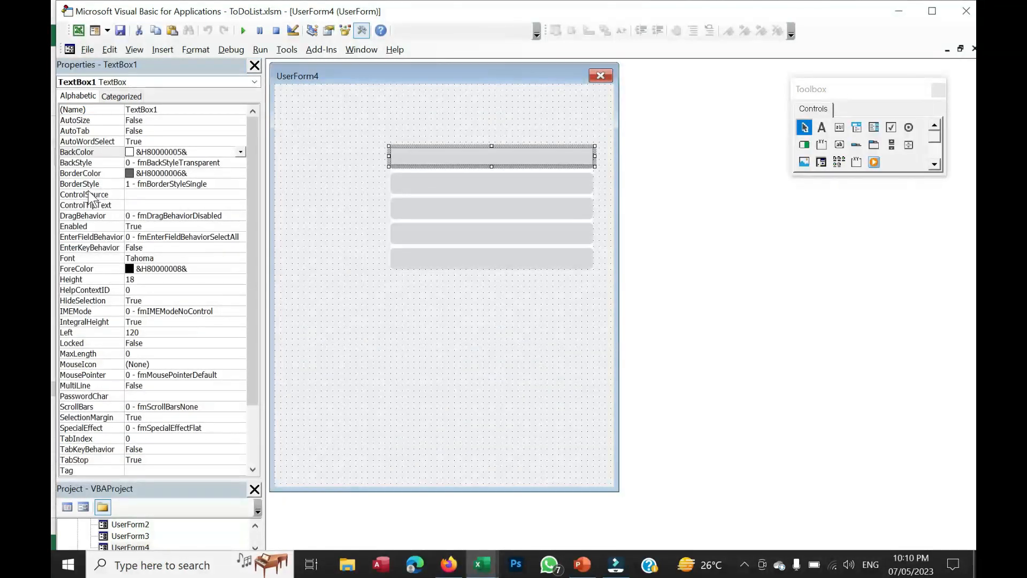
- Set the text box's BorderStyle to 0 - fmBorderStyleNone and reselect it on the first grey bar
{"action": "left_click", "coordinate": [94, 192]}
{"action": "left_click", "coordinate": [313, 202]}
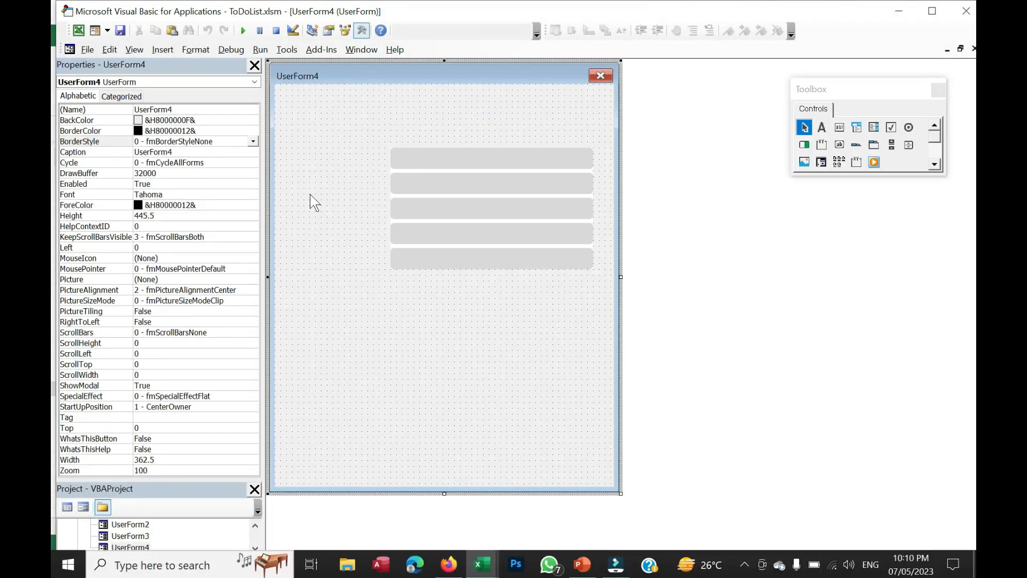
{"action": "left_click", "coordinate": [451, 161]}
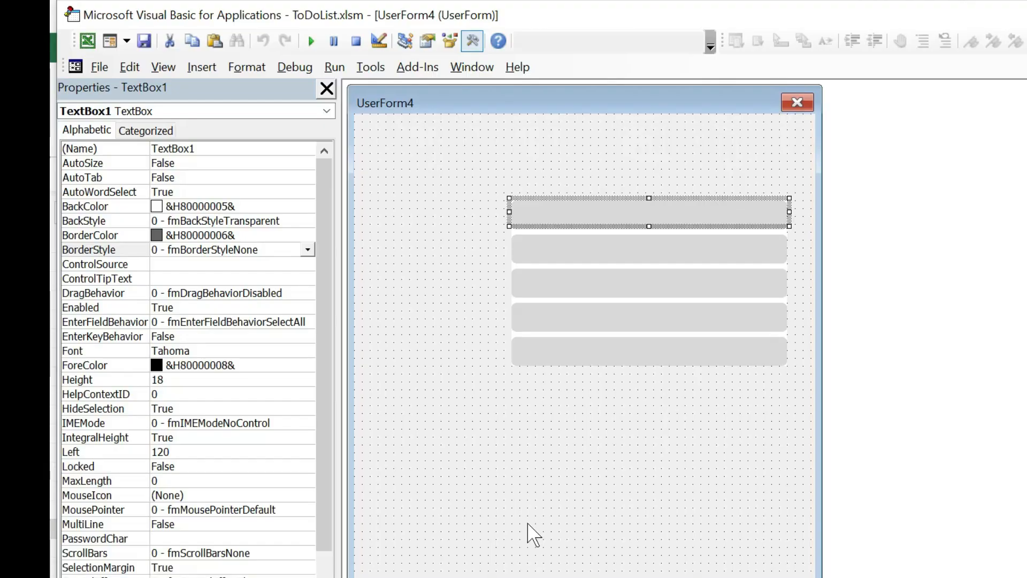
- Duplicate the borderless text box and place the copy over the second grey bar
{"action": "mouse_move", "coordinate": [677, 201]}
{"action": "left_mouse_down"}
{"action": "mouse_move", "coordinate": [679, 187]}
{"action": "mouse_move", "coordinate": [678, 198]}
{"action": "left_mouse_up"}
{"action": "key", "text": "ctrl+v"}
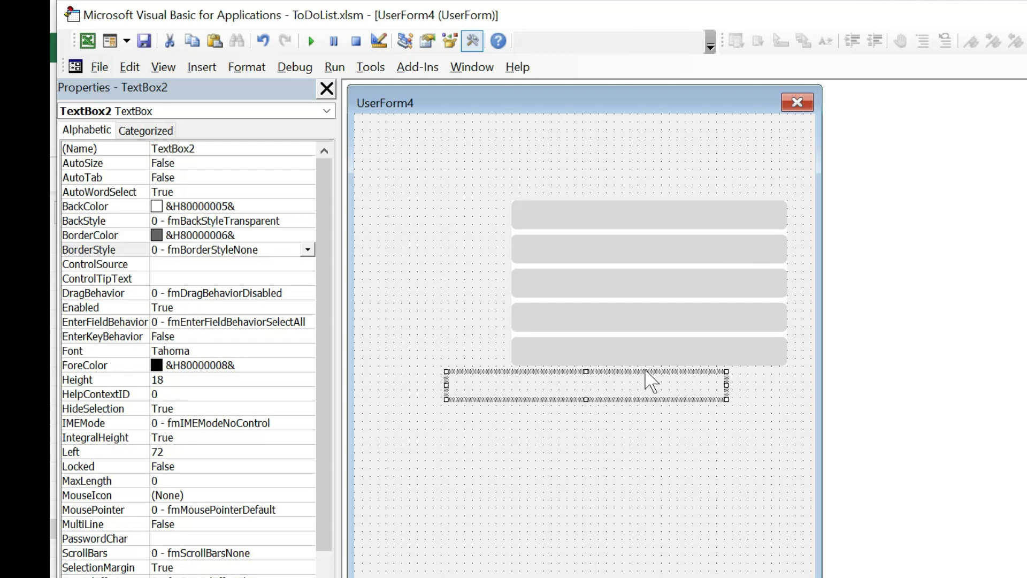
{"action": "left_click_drag", "start_coordinate": [646, 371], "coordinate": [711, 239]}
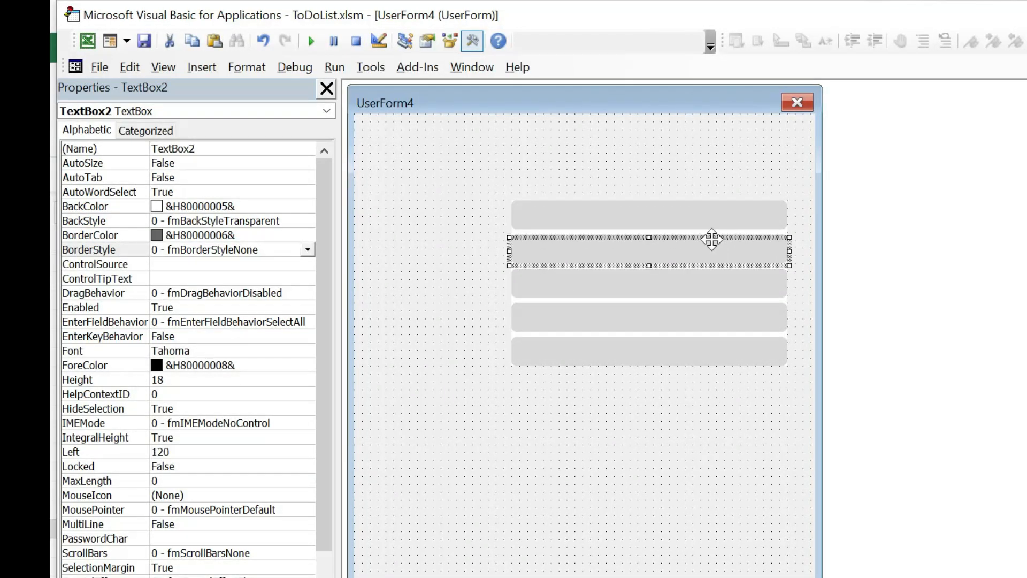
- Set the BorderStyle of the second bar's text box to 1 - fmBorderStyleSingle and check its outline against the bar
{"action": "double_click", "coordinate": [104, 251]}
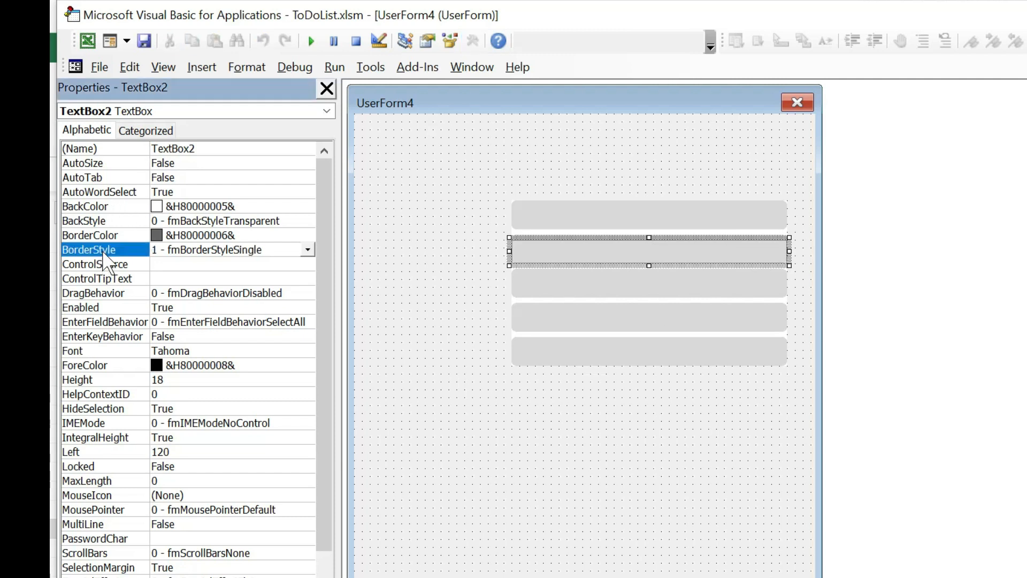
{"action": "left_click", "coordinate": [603, 434]}
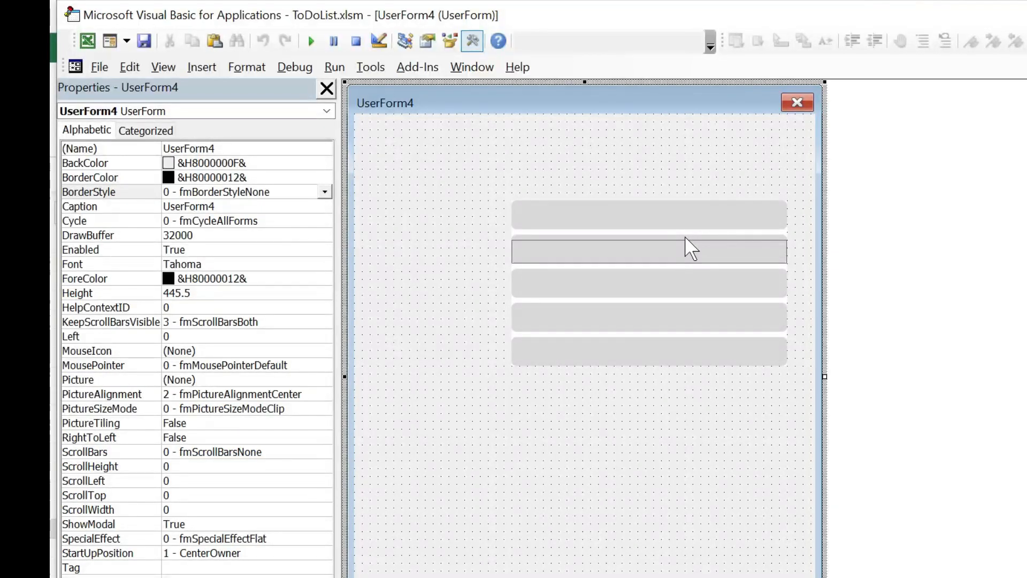
{"action": "left_click", "coordinate": [625, 264]}
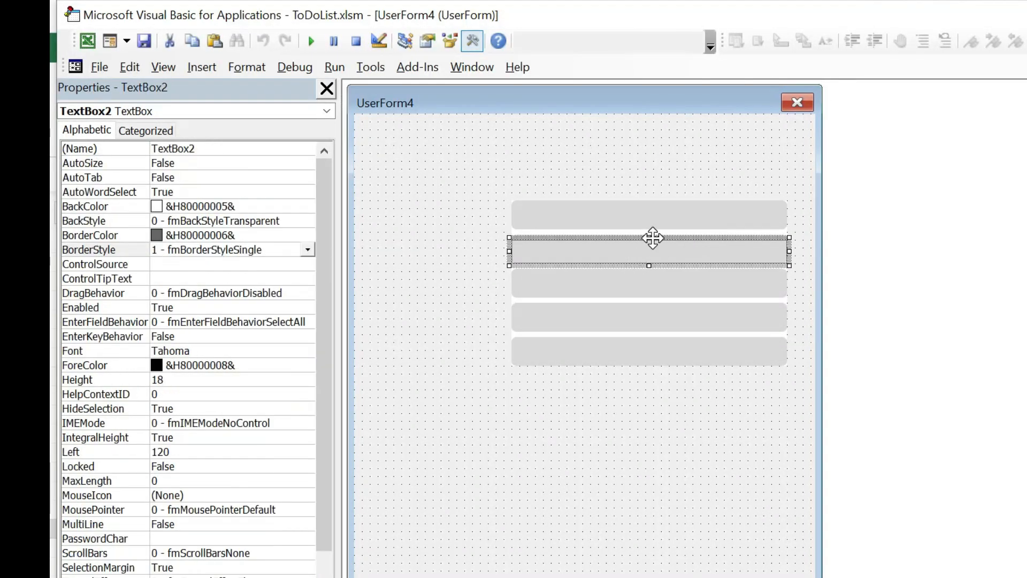
- Try to fit the bordered text box to the second grey bar by its upper edge, using heights of about 13.5 and 23
{"action": "left_click_drag", "start_coordinate": [649, 237], "coordinate": [649, 230]}
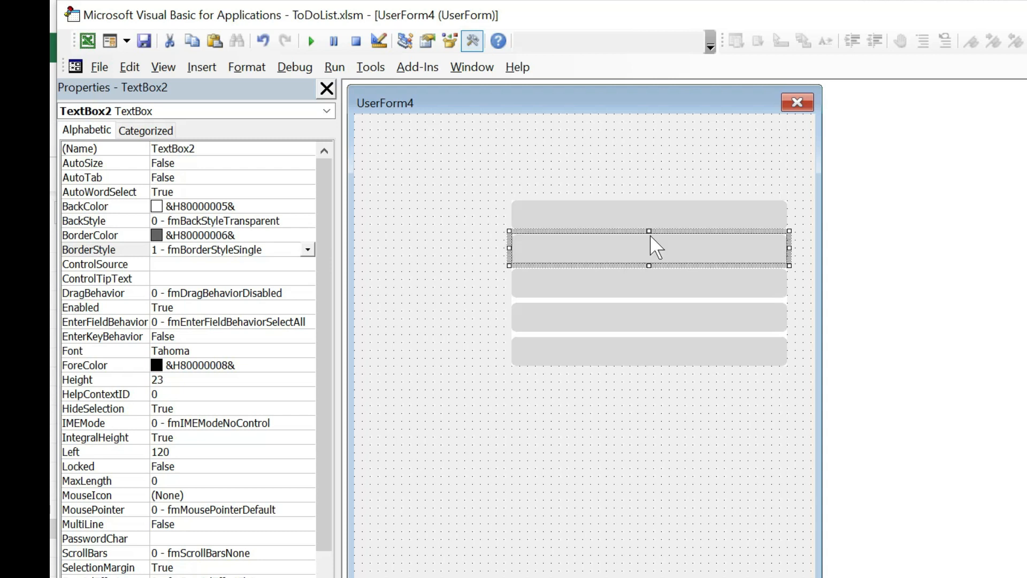
{"action": "left_click", "coordinate": [435, 211]}
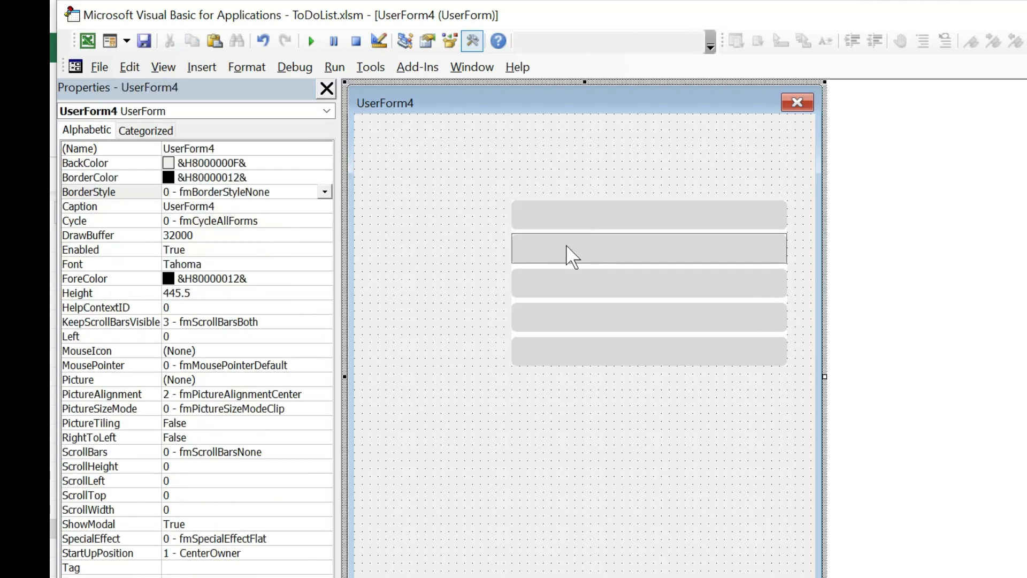
{"action": "left_click_drag", "start_coordinate": [568, 249], "coordinate": [644, 251]}
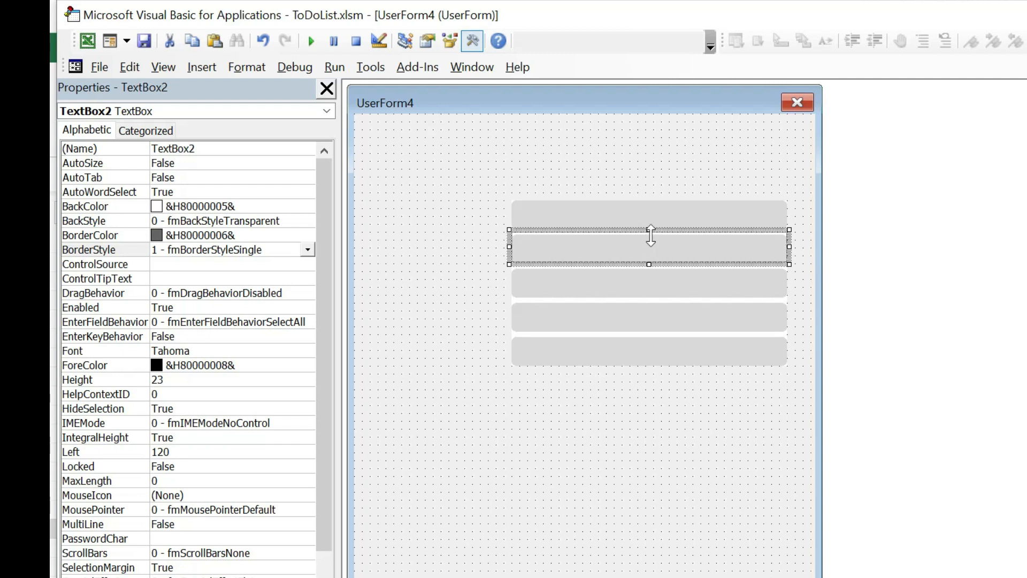
{"action": "left_click_drag", "start_coordinate": [650, 237], "coordinate": [651, 242]}
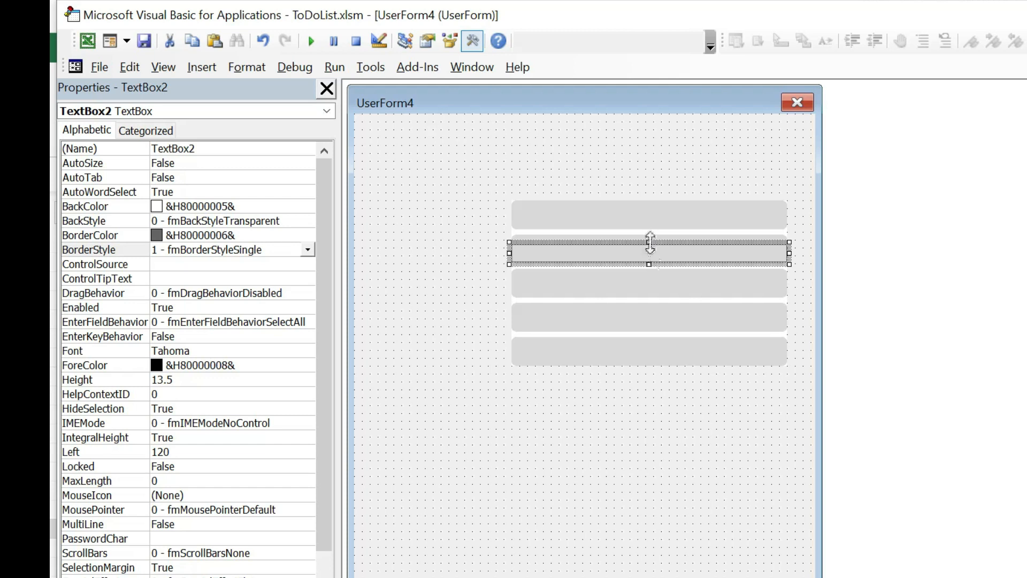
{"action": "left_click_drag", "start_coordinate": [650, 241], "coordinate": [655, 235]}
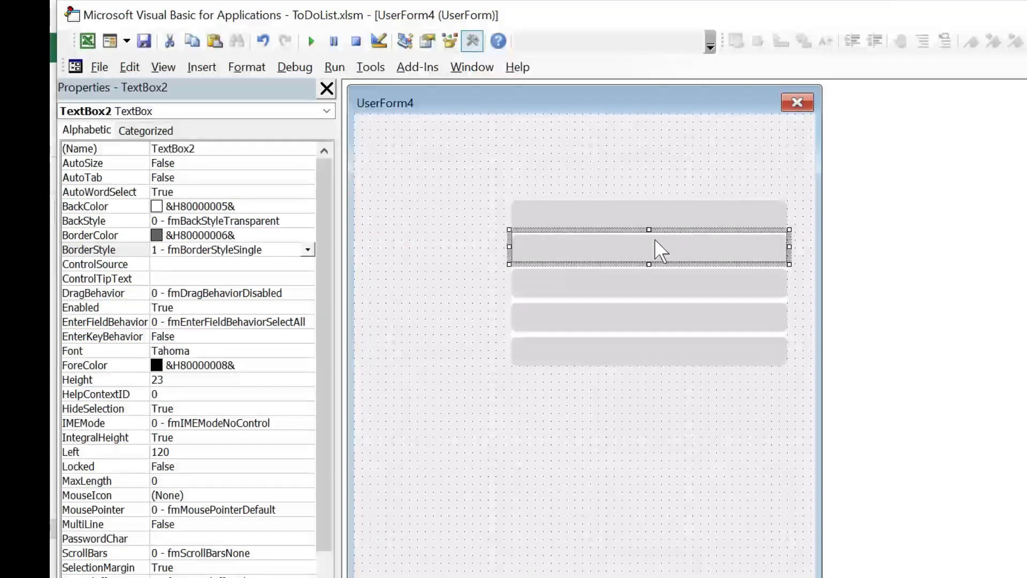
{"action": "left_click", "coordinate": [519, 495]}
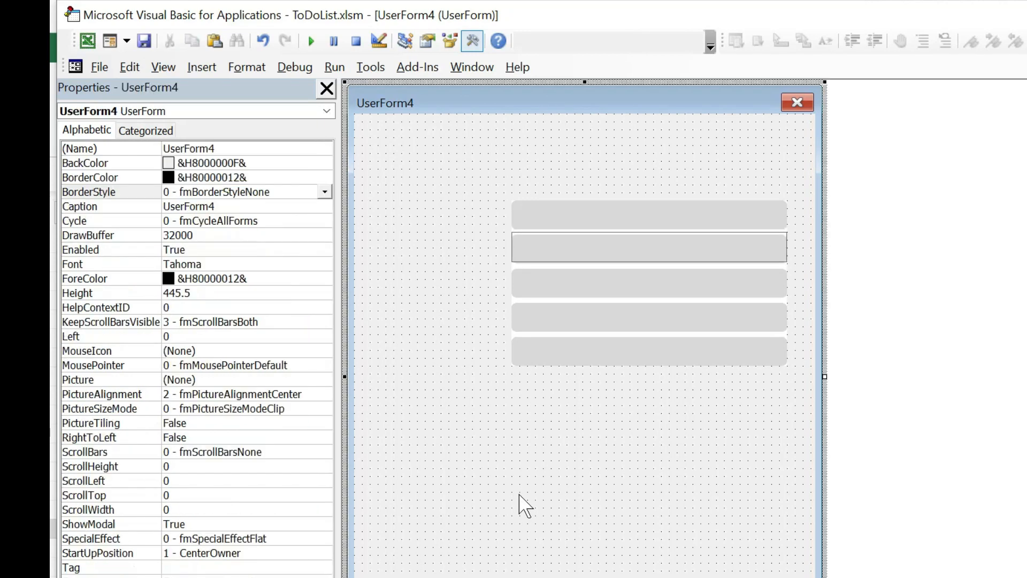
{"action": "left_click", "coordinate": [376, 66]}
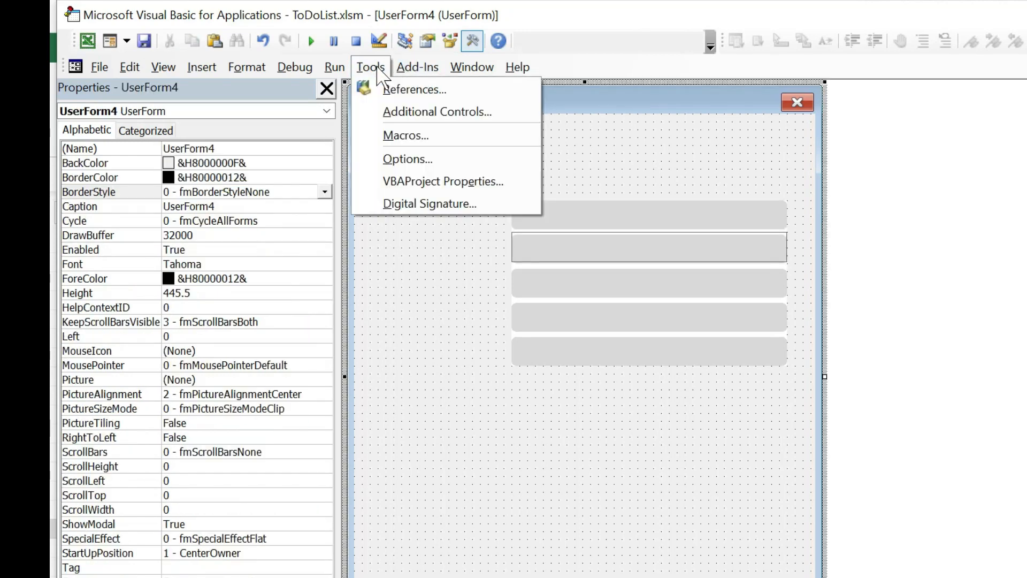
{"action": "left_click", "coordinate": [436, 161]}
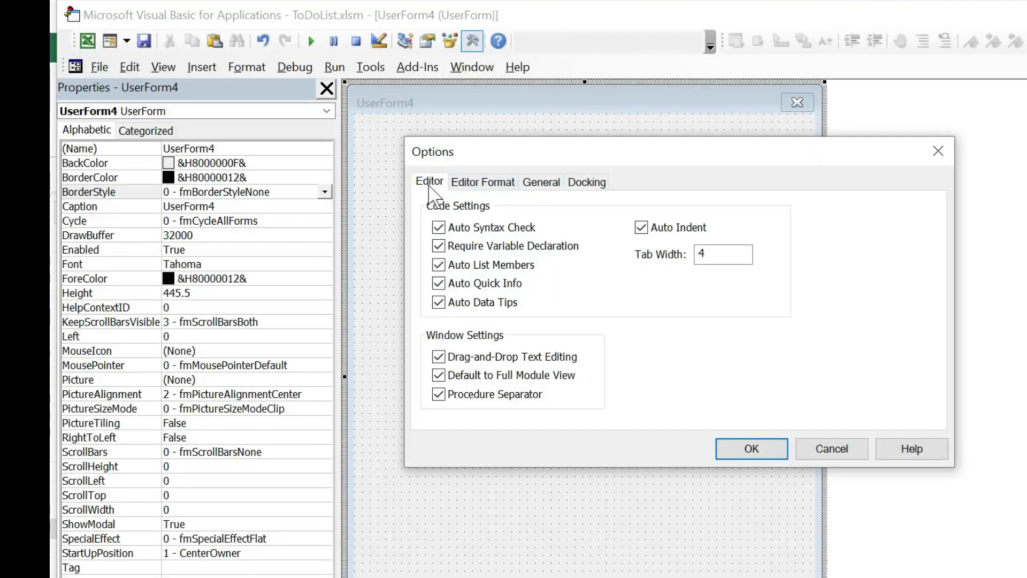
{"action": "left_click", "coordinate": [541, 182]}
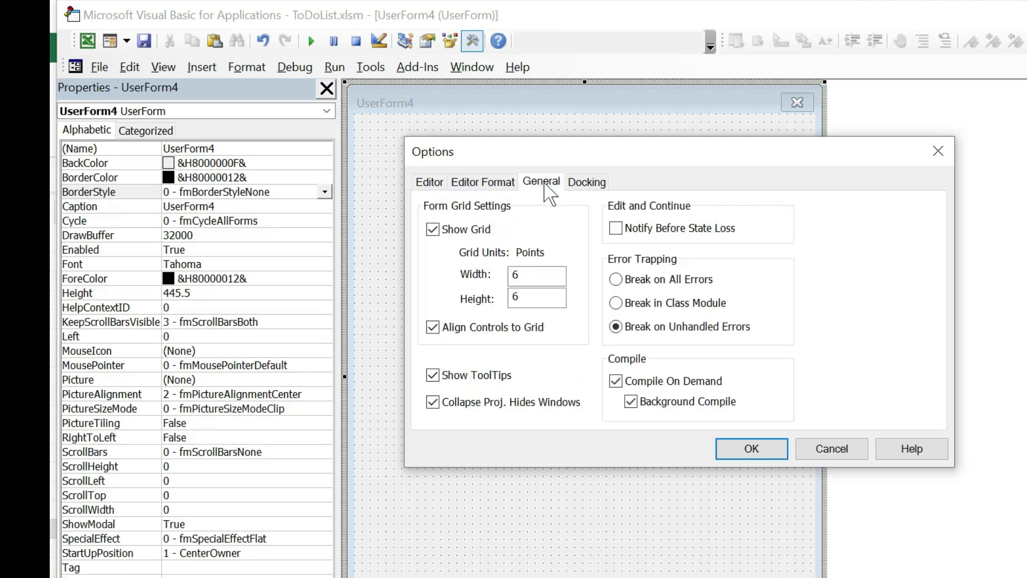
{"action": "left_click", "coordinate": [829, 449]}
- Turn off Align Controls to Grid in the editor's general options
{"action": "left_click", "coordinate": [371, 68]}
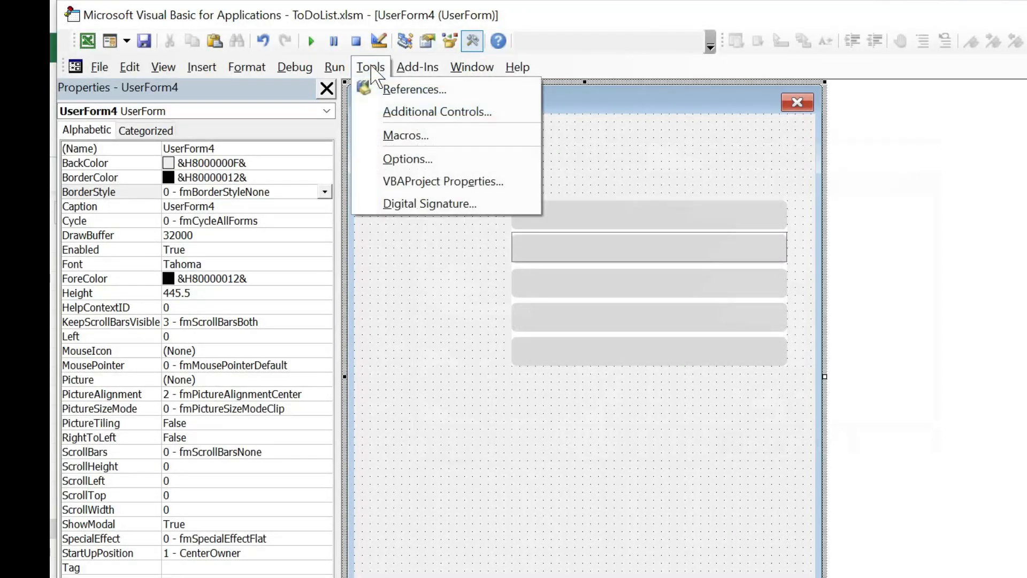
{"action": "left_click", "coordinate": [406, 160]}
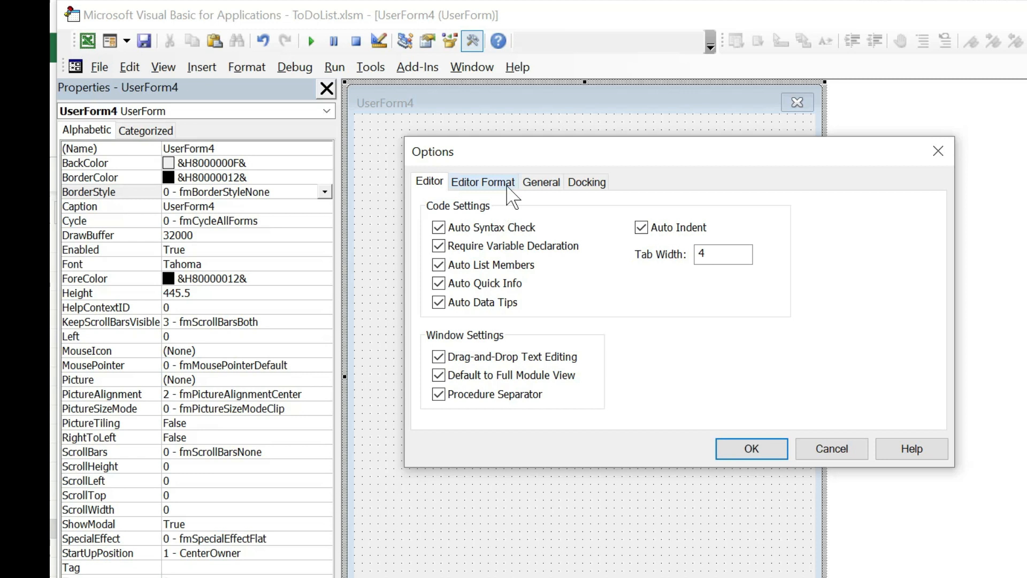
{"action": "left_click", "coordinate": [541, 182]}
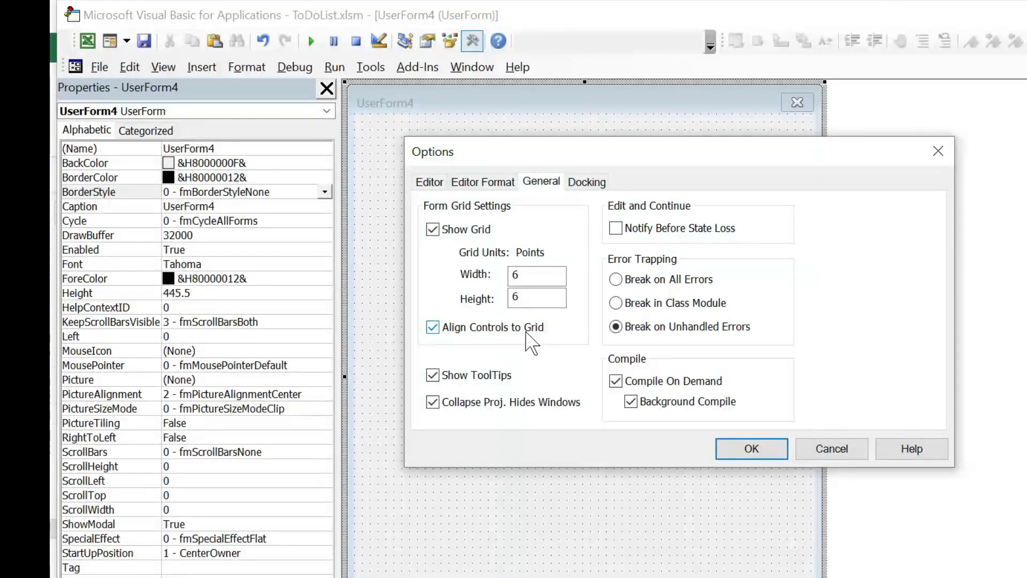
{"action": "left_click", "coordinate": [433, 328]}
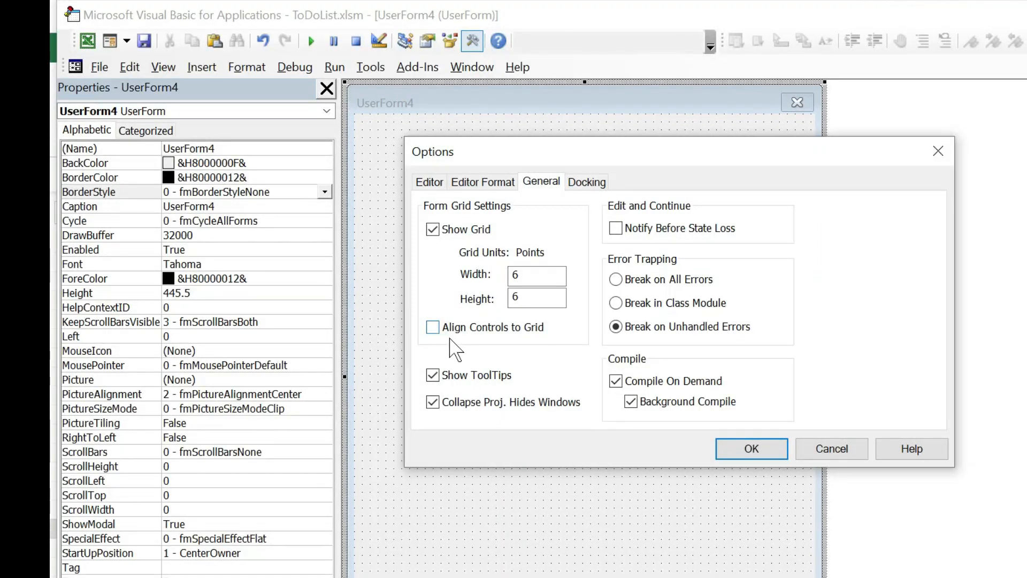
{"action": "left_click", "coordinate": [752, 449]}
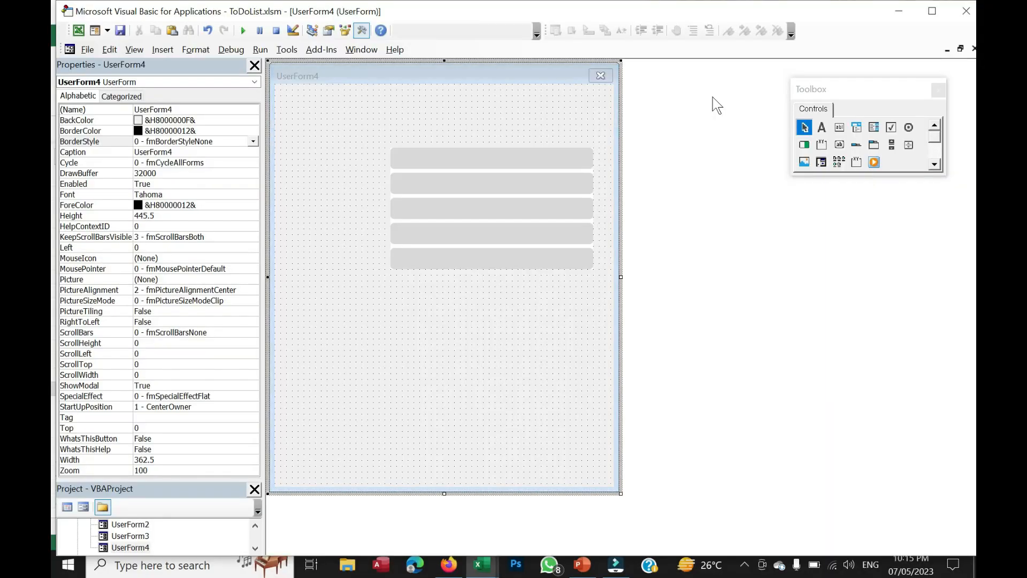
- Draw a text box about 21.5 high over the first grey bar, with BorderStyle 0 - fmBorderStyleNone and BackStyle 0 - fmBackStyleTransparent
{"action": "left_click", "coordinate": [838, 133]}
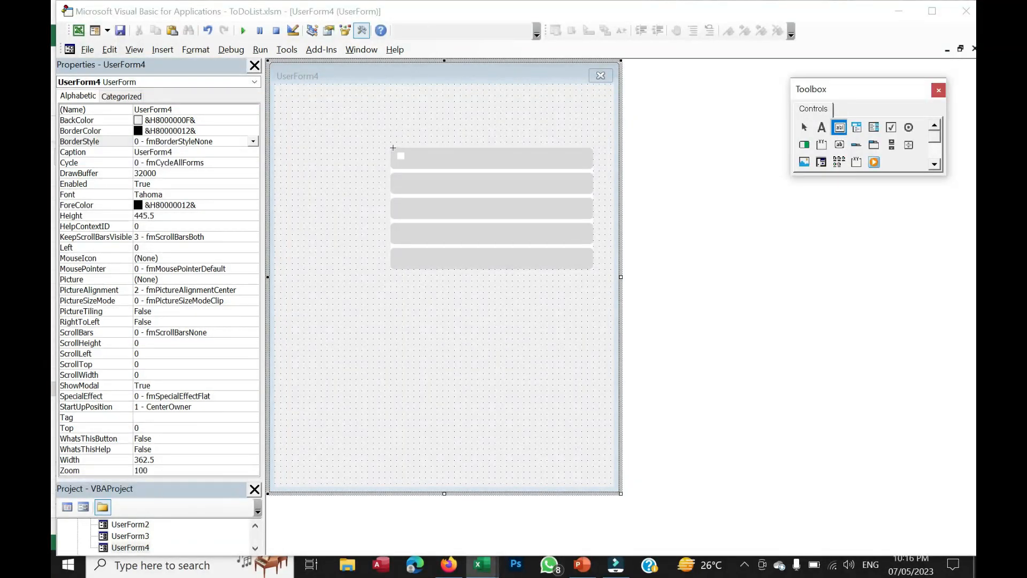
{"action": "left_click_drag", "start_coordinate": [393, 147], "coordinate": [592, 169]}
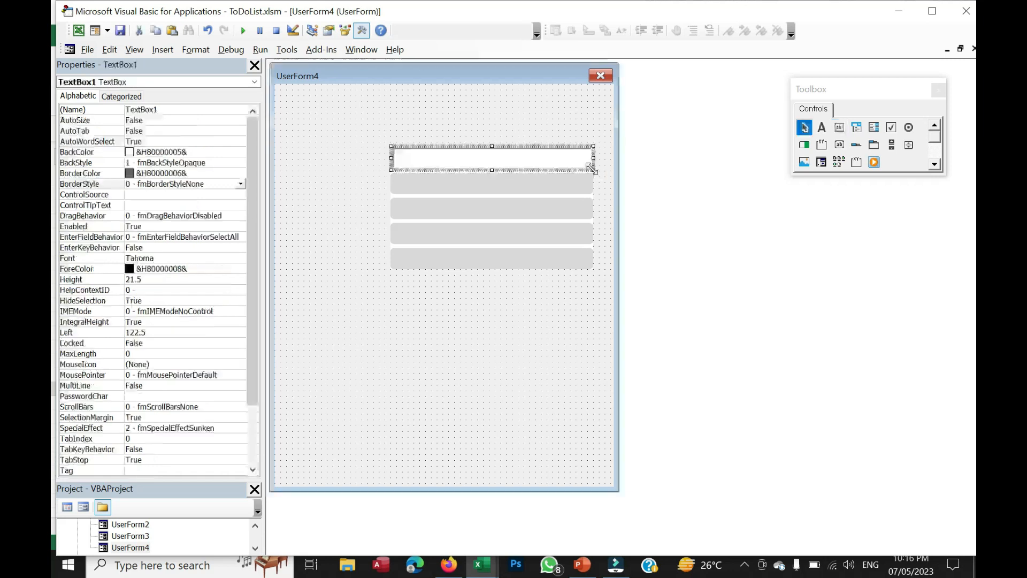
{"action": "double_click", "coordinate": [81, 184]}
{"action": "double_click", "coordinate": [82, 184]}
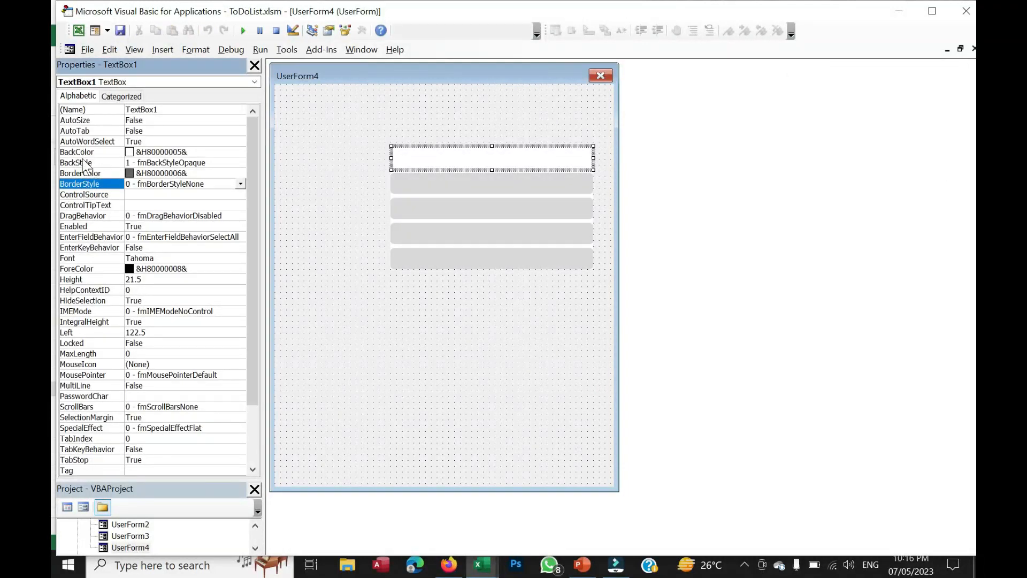
{"action": "double_click", "coordinate": [84, 163]}
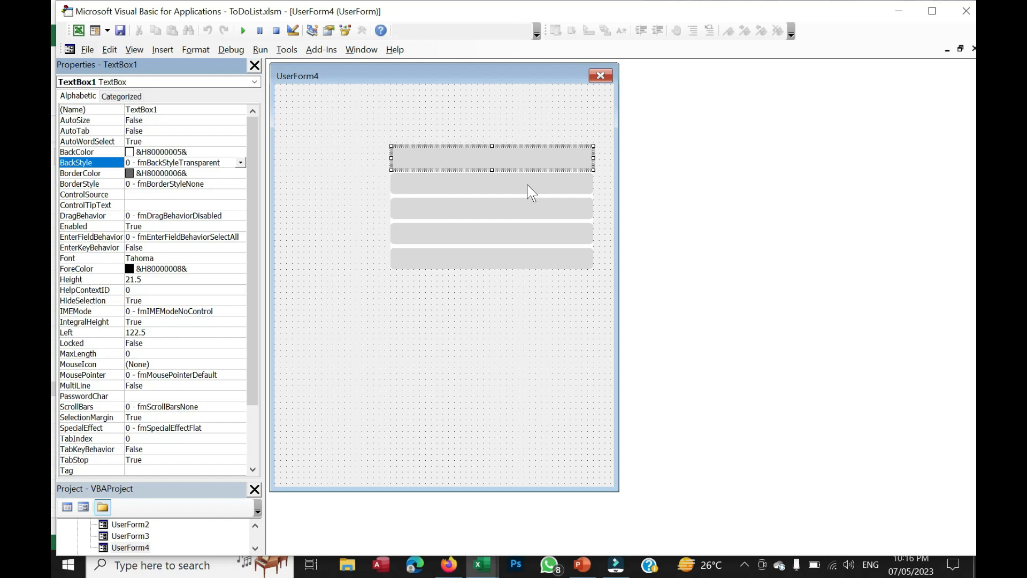
- Duplicate the first bar's transparent text box and place the copy exactly over the second grey bar
{"action": "left_click", "coordinate": [520, 147]}
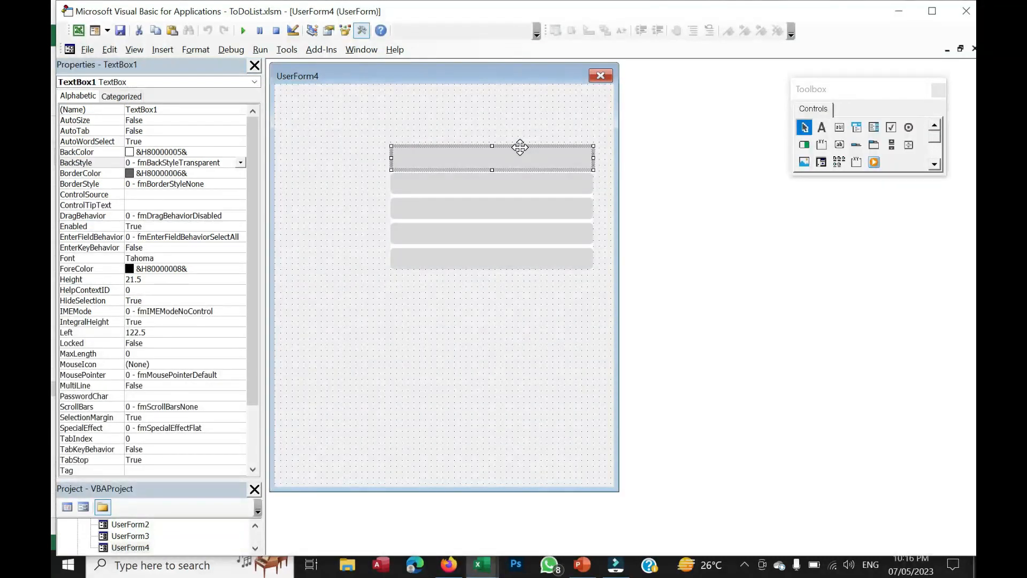
{"action": "key", "text": "ctrl+v"}
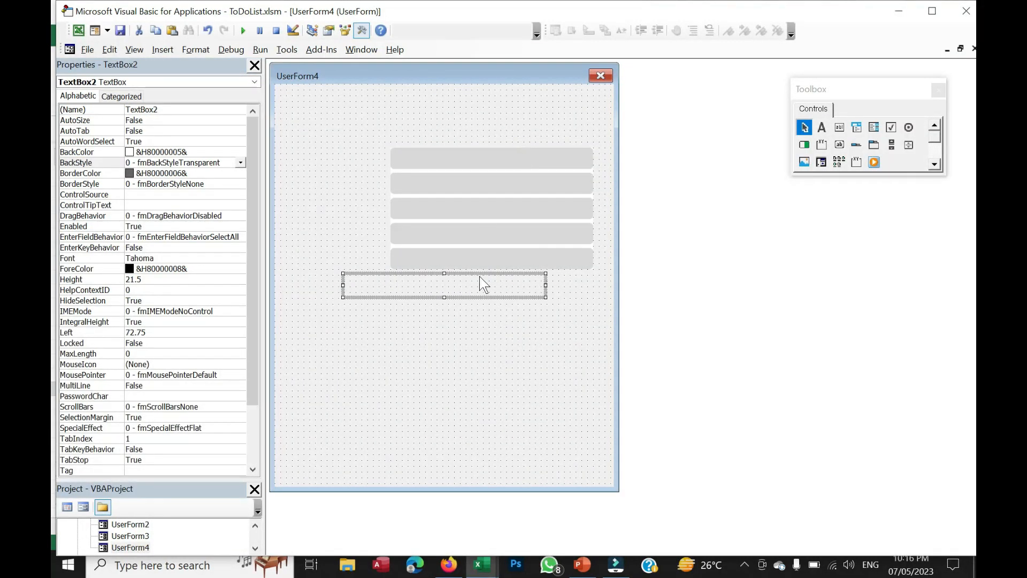
{"action": "left_click_drag", "start_coordinate": [478, 274], "coordinate": [527, 172]}
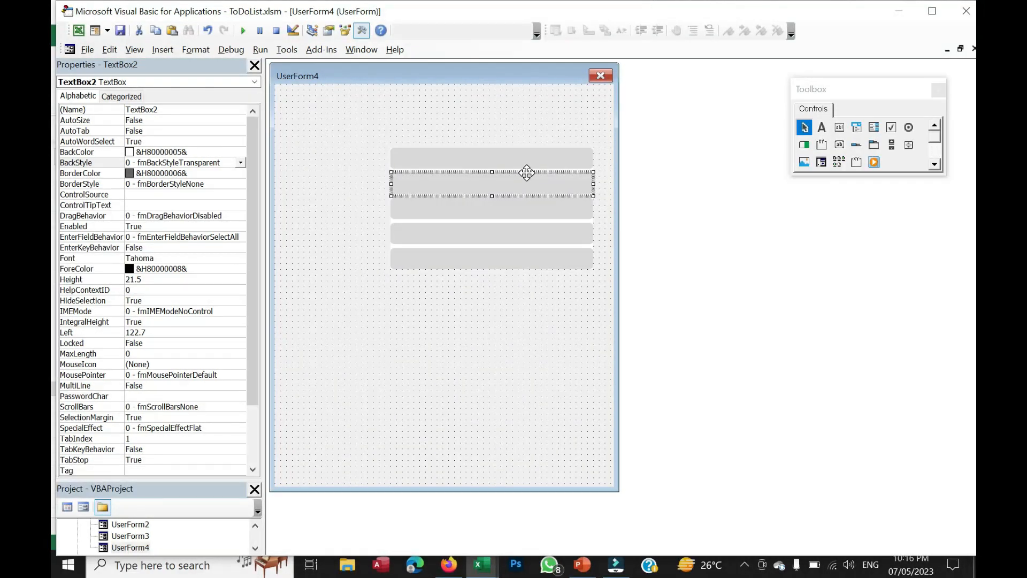
- Paste two more copies of the transparent text box and place them over the third and fourth grey bars
{"action": "left_click", "coordinate": [476, 292]}
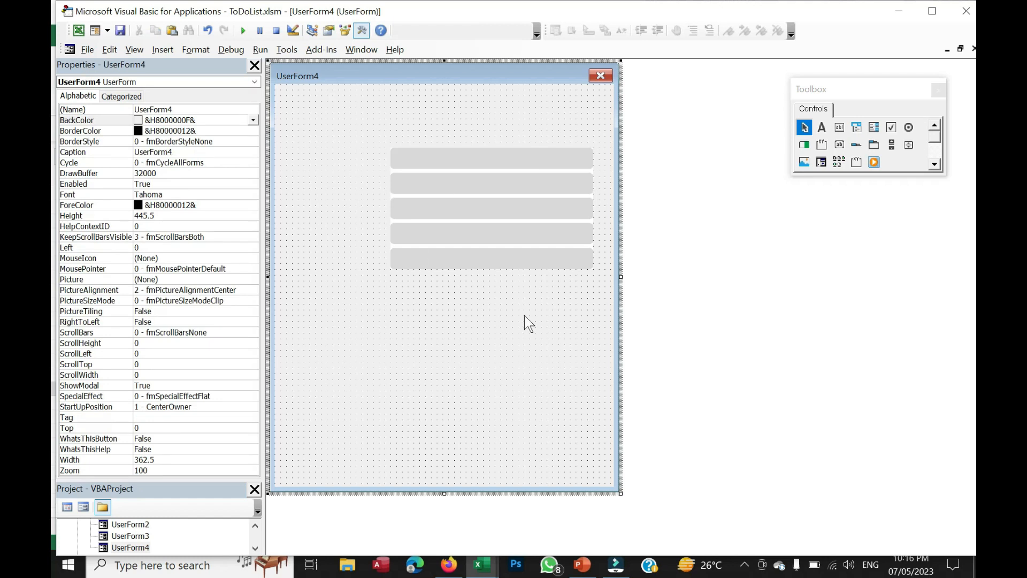
{"action": "key", "text": "ctrl+v"}
{"action": "left_click_drag", "start_coordinate": [478, 275], "coordinate": [527, 198]}
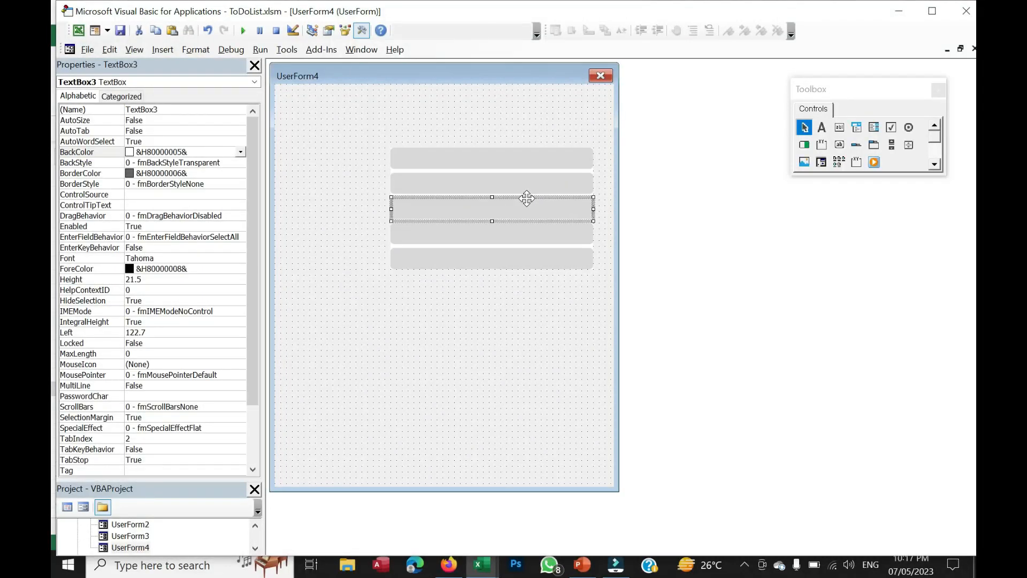
{"action": "left_click", "coordinate": [474, 279]}
{"action": "left_click_drag", "start_coordinate": [478, 286], "coordinate": [524, 222]}
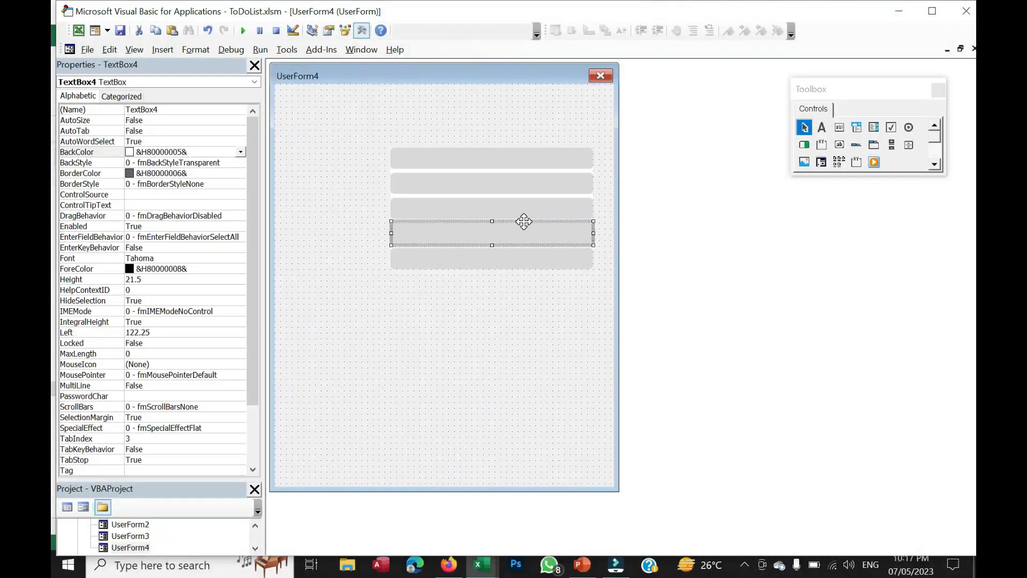
- Turn Align Controls to Grid back on in the editor's general options
{"action": "left_click", "coordinate": [284, 50]}
{"action": "left_click", "coordinate": [323, 118]}
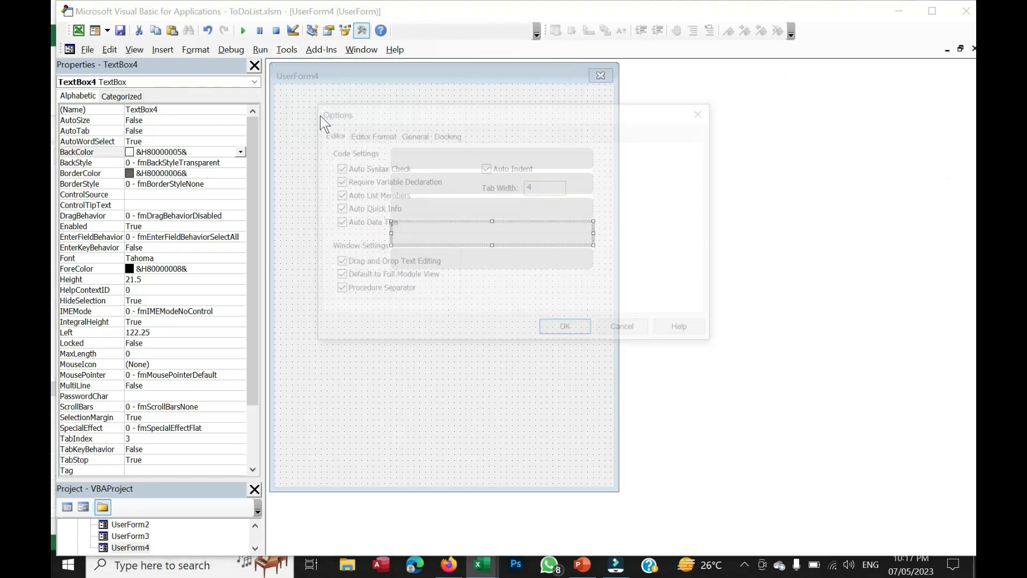
{"action": "left_click", "coordinate": [414, 135]}
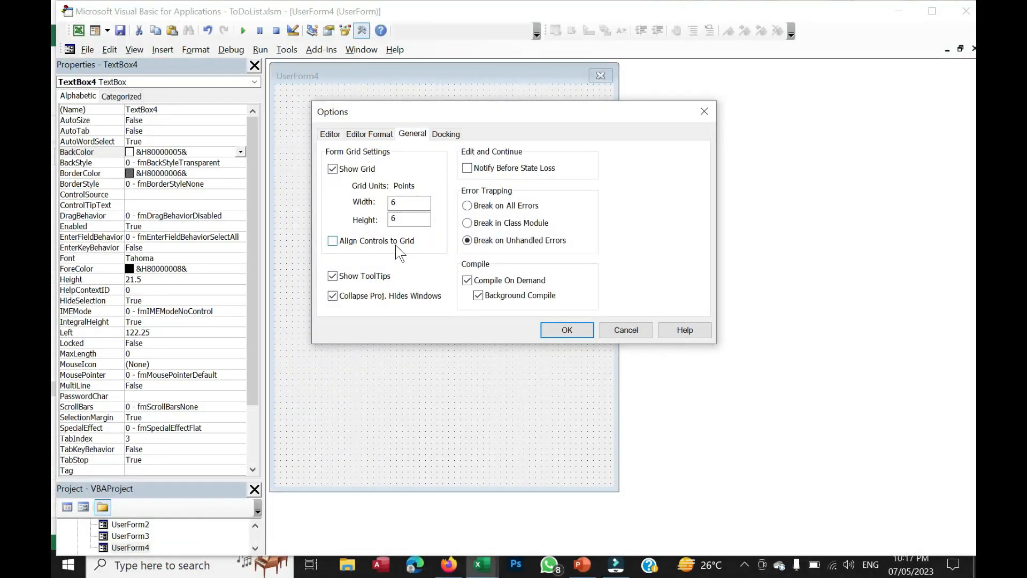
{"action": "left_click", "coordinate": [334, 242]}
{"action": "left_click", "coordinate": [567, 330]}
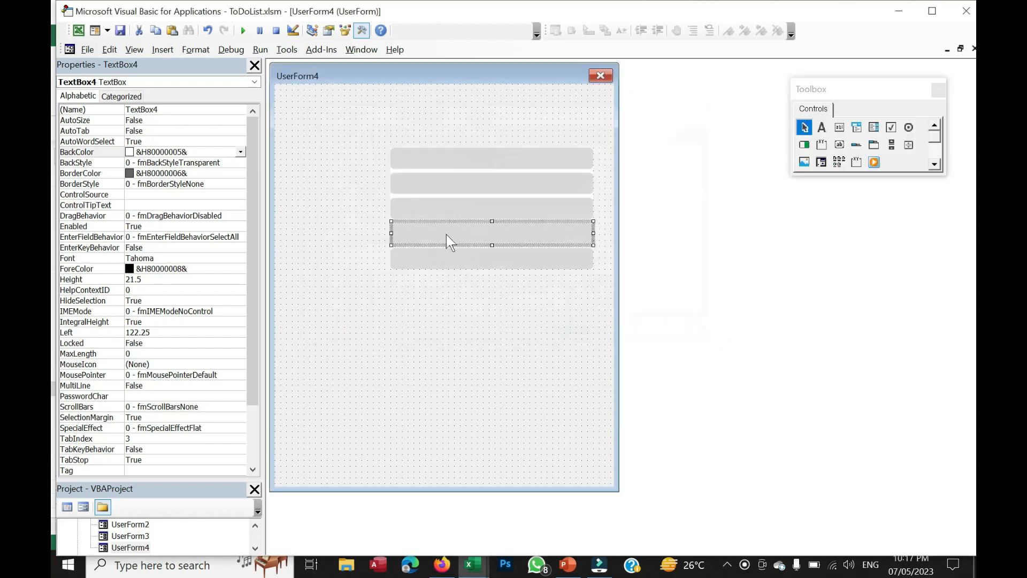
- Move the fourth bar's text box slightly to test its placement with grid alignment on
{"action": "mouse_move", "coordinate": [463, 243]}
{"action": "left_mouse_down"}
{"action": "mouse_move", "coordinate": [464, 253]}
{"action": "mouse_move", "coordinate": [463, 241]}
{"action": "left_mouse_up"}
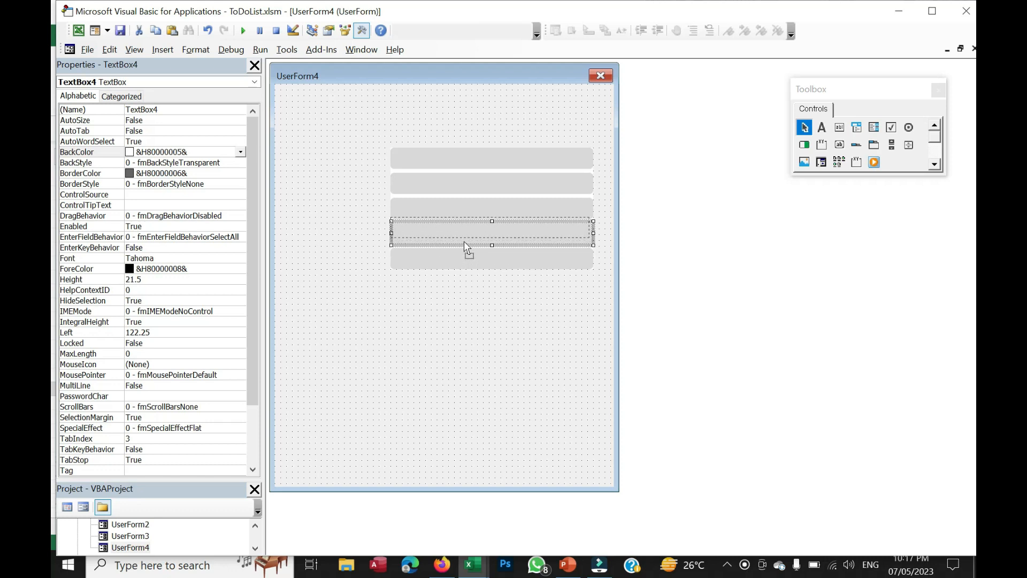